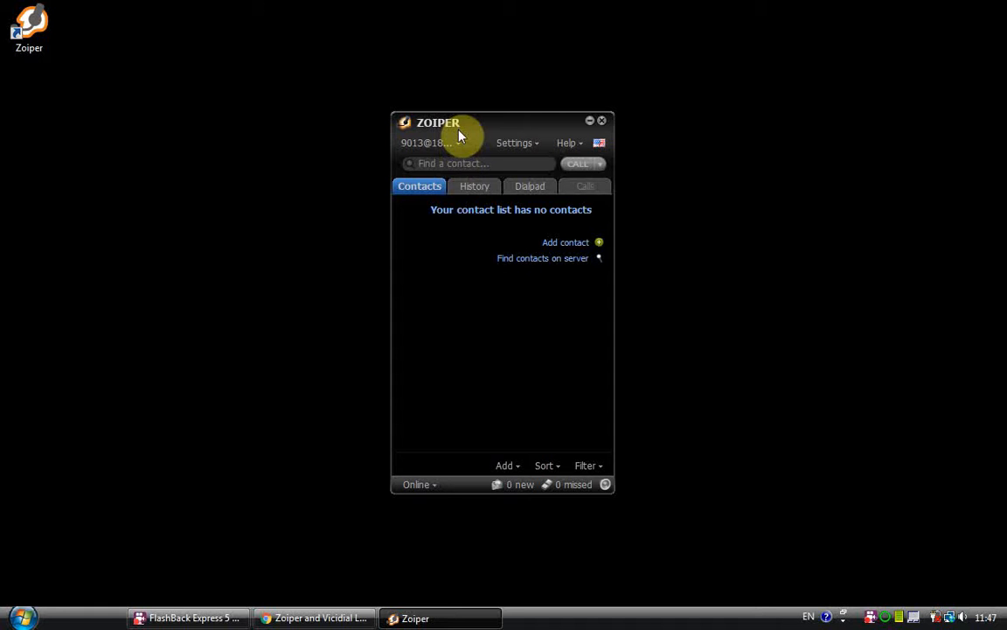
Step: Switch to Chrome, examine the VICIdial agent login page and its address, and place the Zoiper window below the login form
click(315, 619)
click(259, 8)
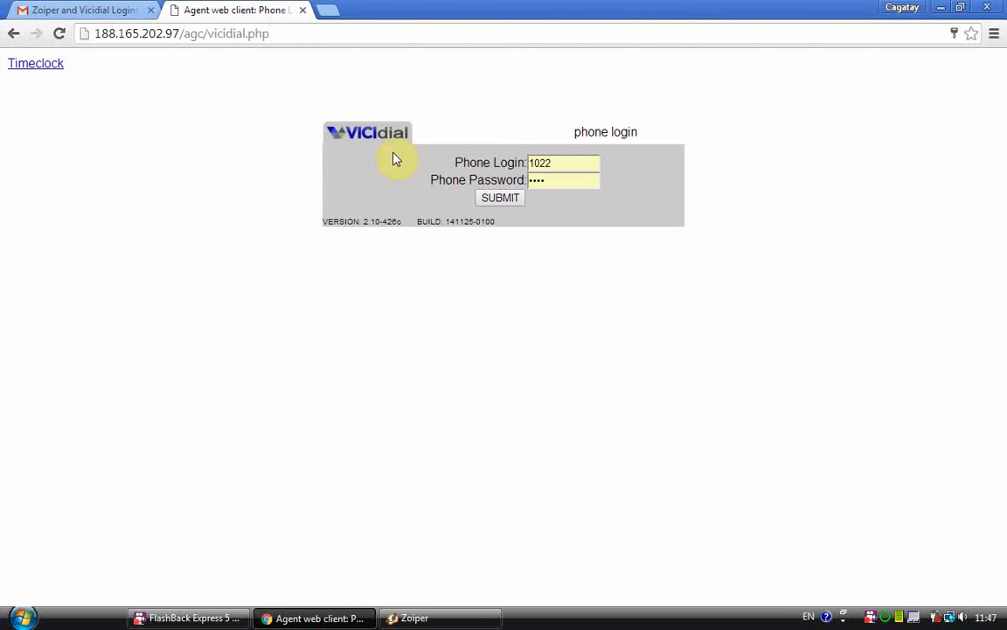
drag(95, 31, 314, 27)
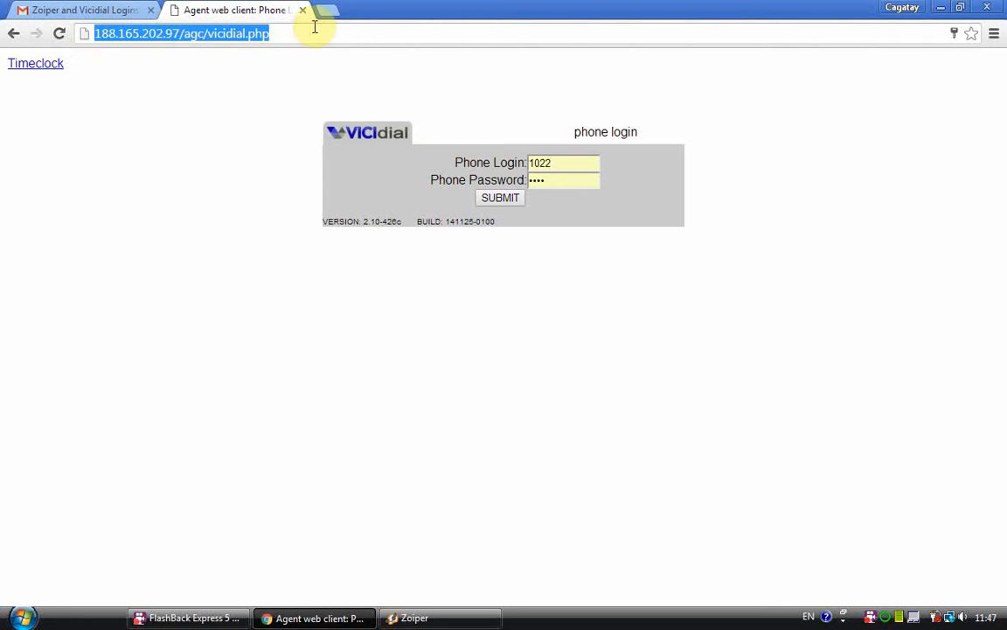
click(314, 27)
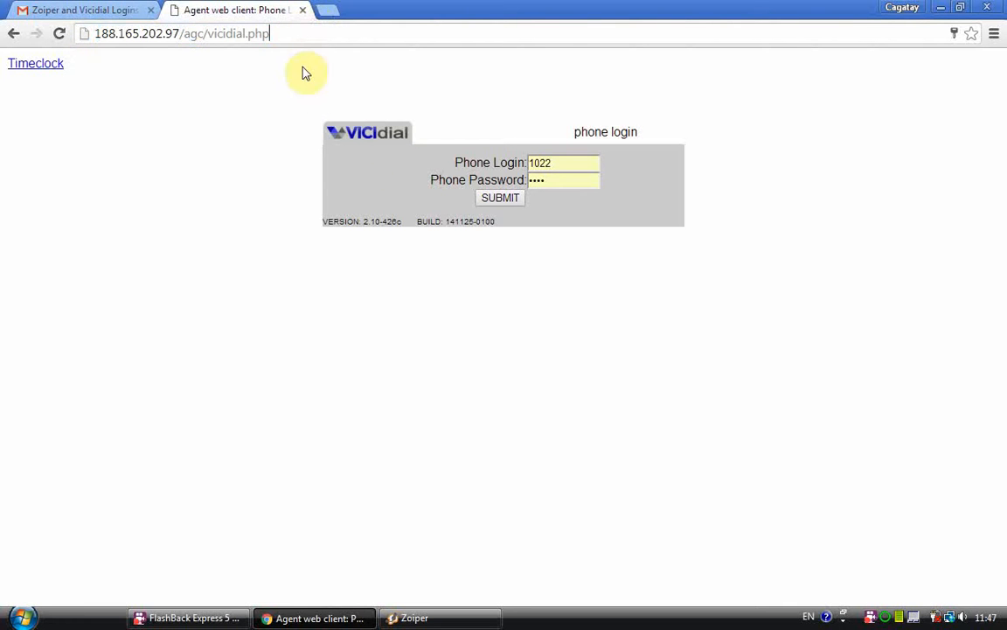
click(415, 617)
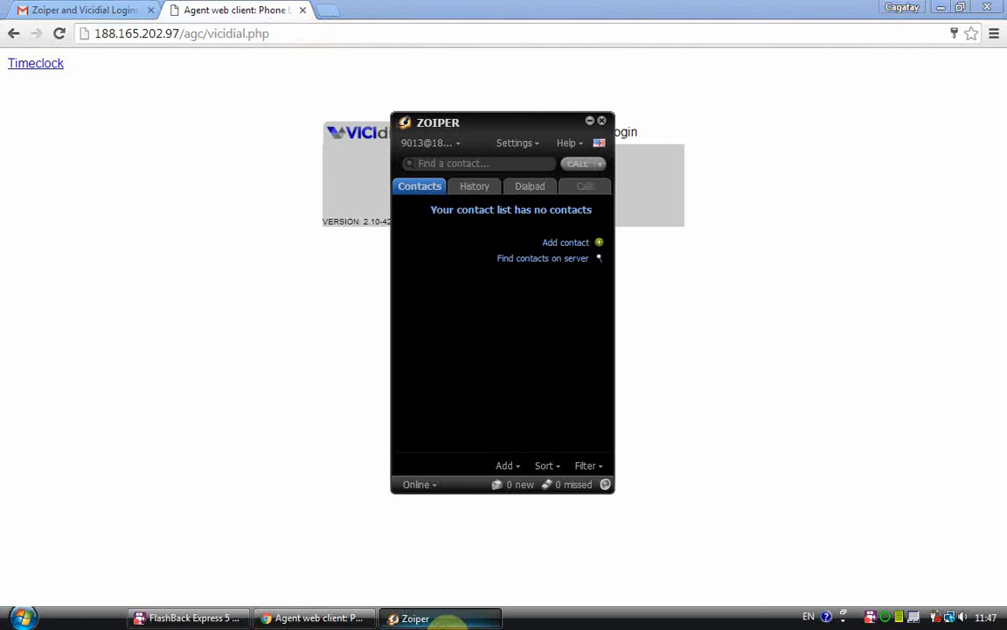
drag(515, 125, 404, 244)
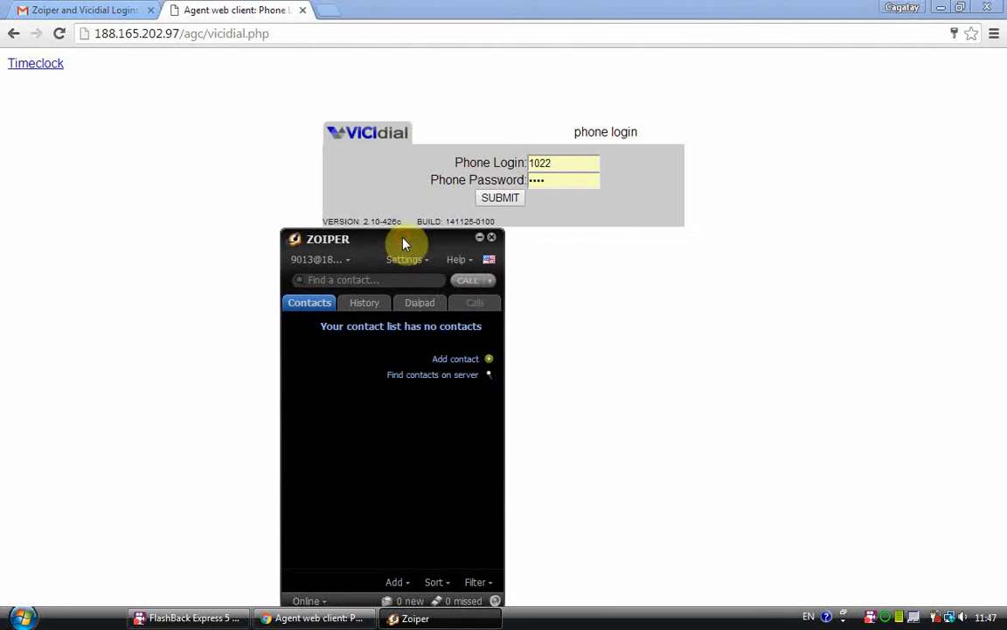
Step: Review the Zoiper and dialler login details in the Gmail message and check the linked Zoiper 3 download page
click(97, 10)
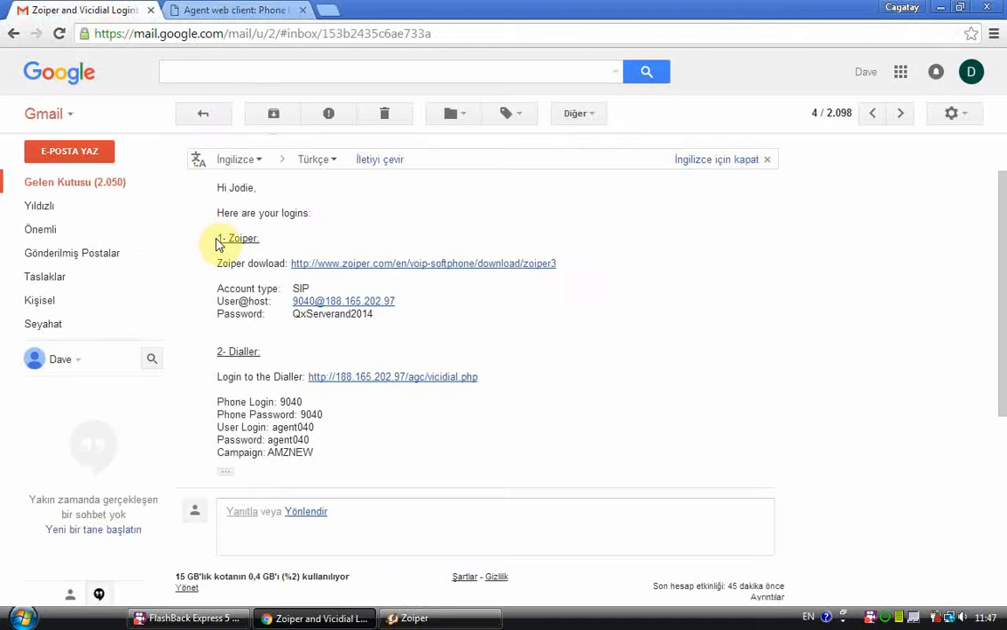
drag(213, 236, 322, 451)
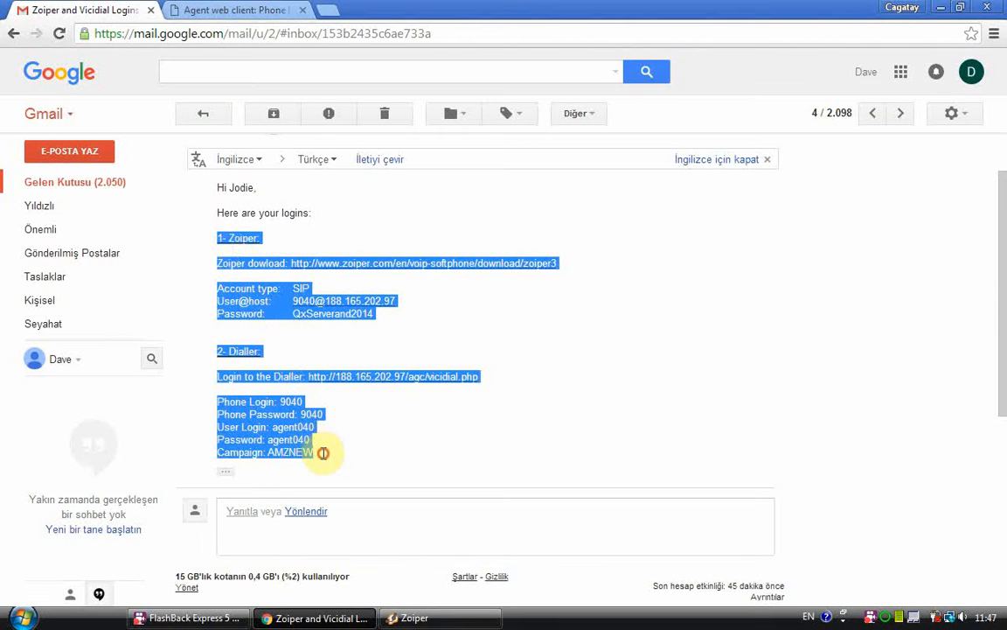
click(326, 454)
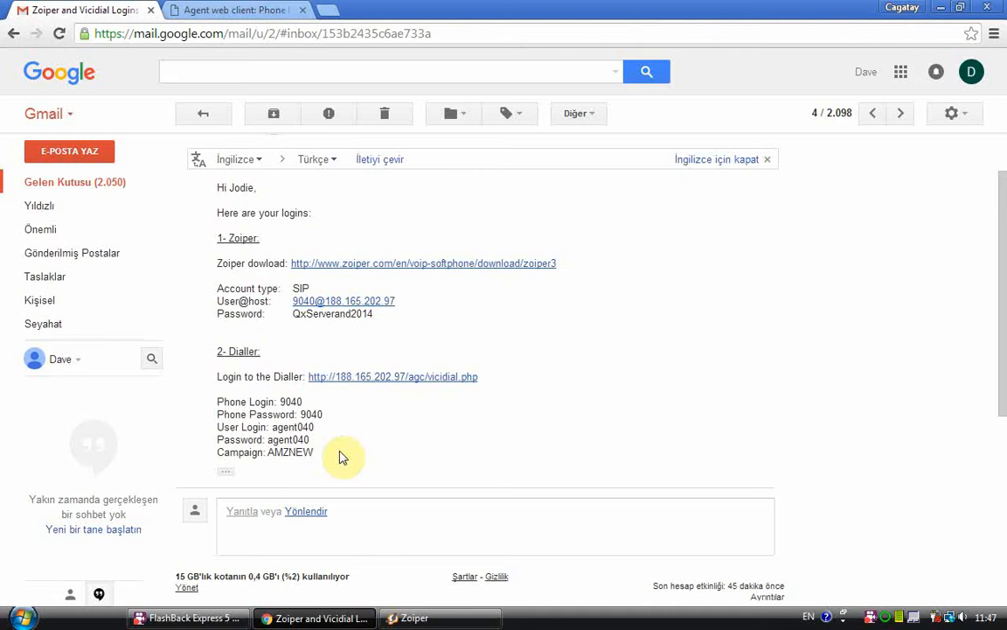
click(350, 263)
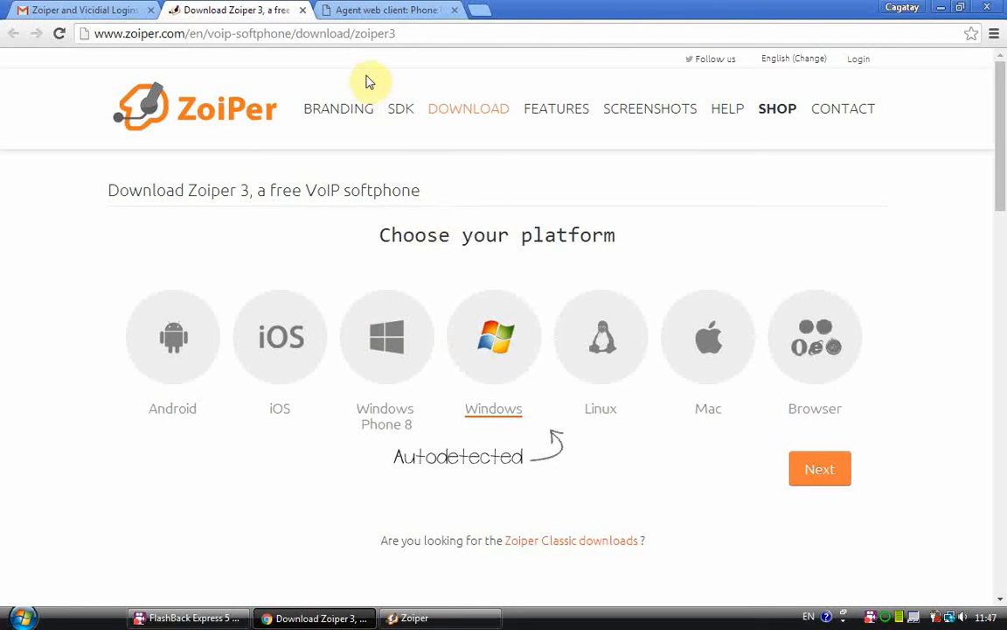
click(303, 10)
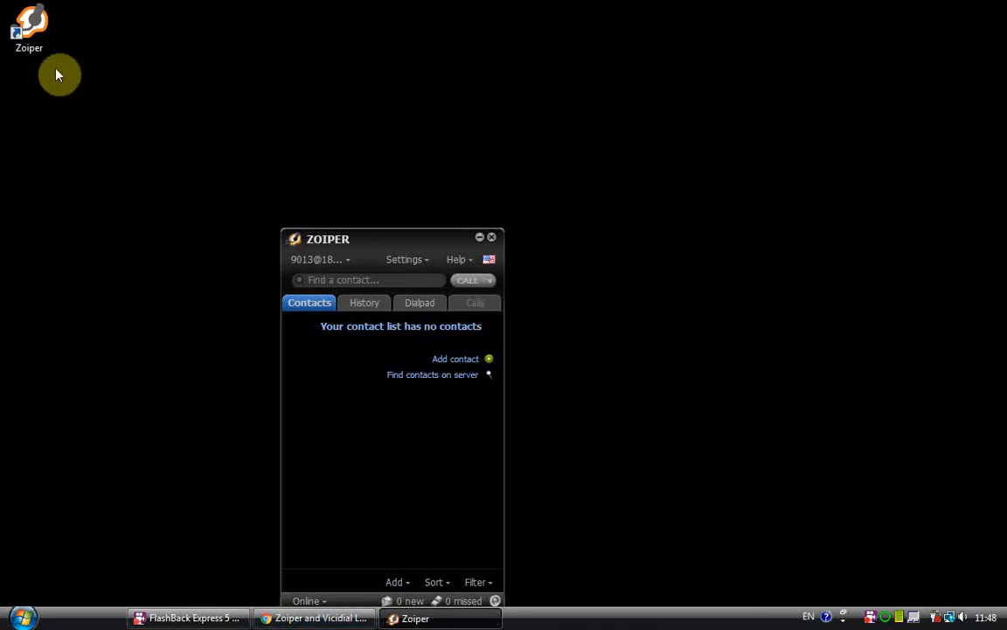
click(39, 40)
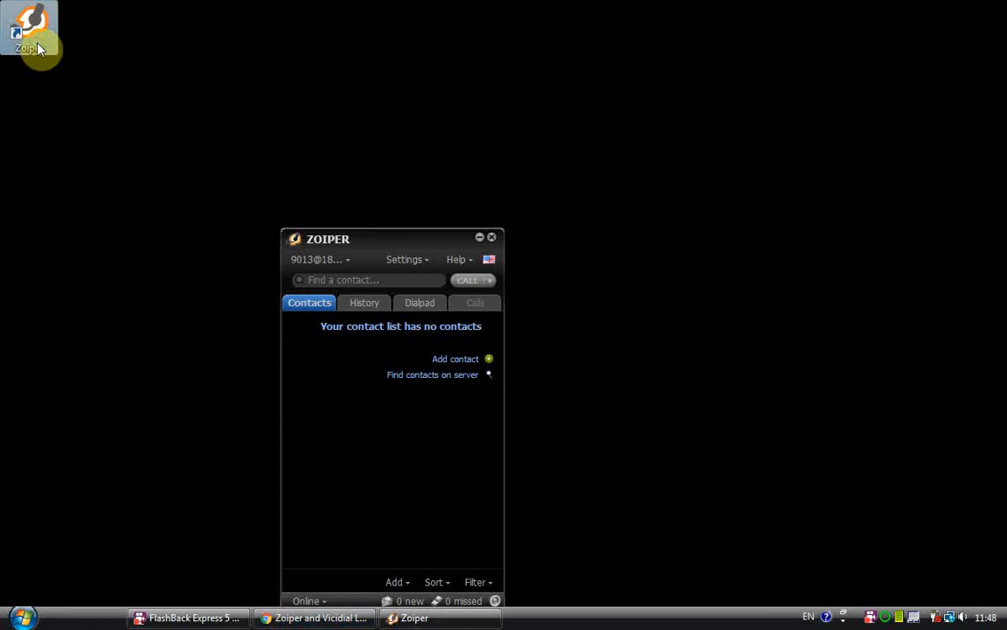
drag(386, 240, 446, 111)
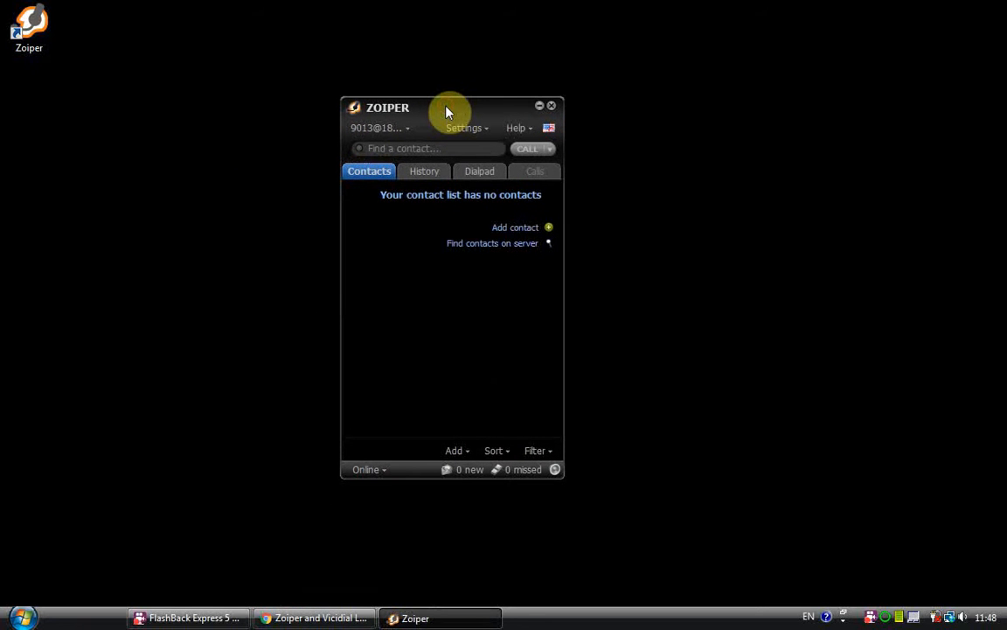
click(464, 129)
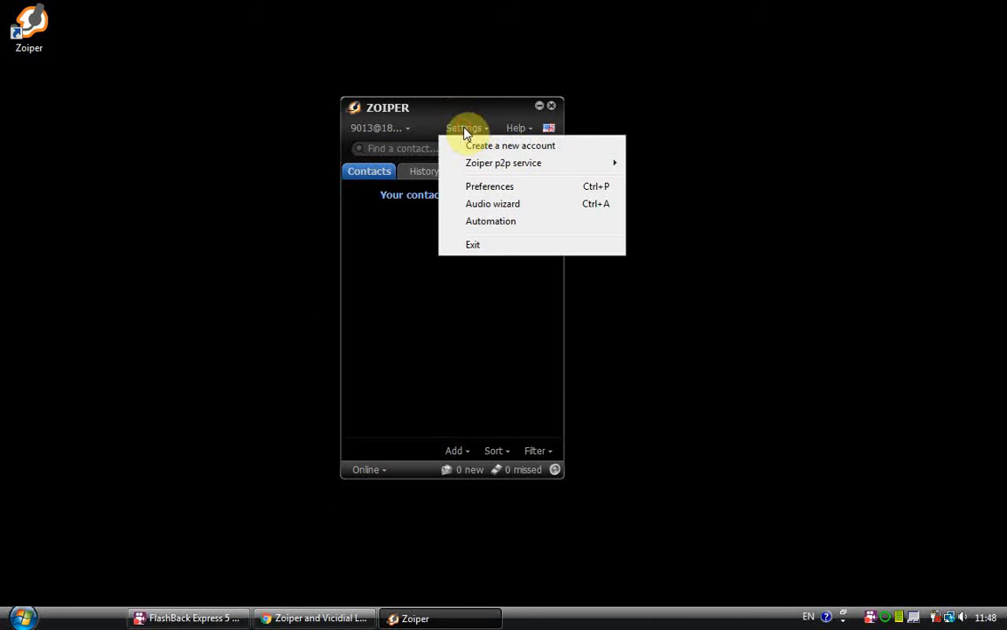
click(564, 152)
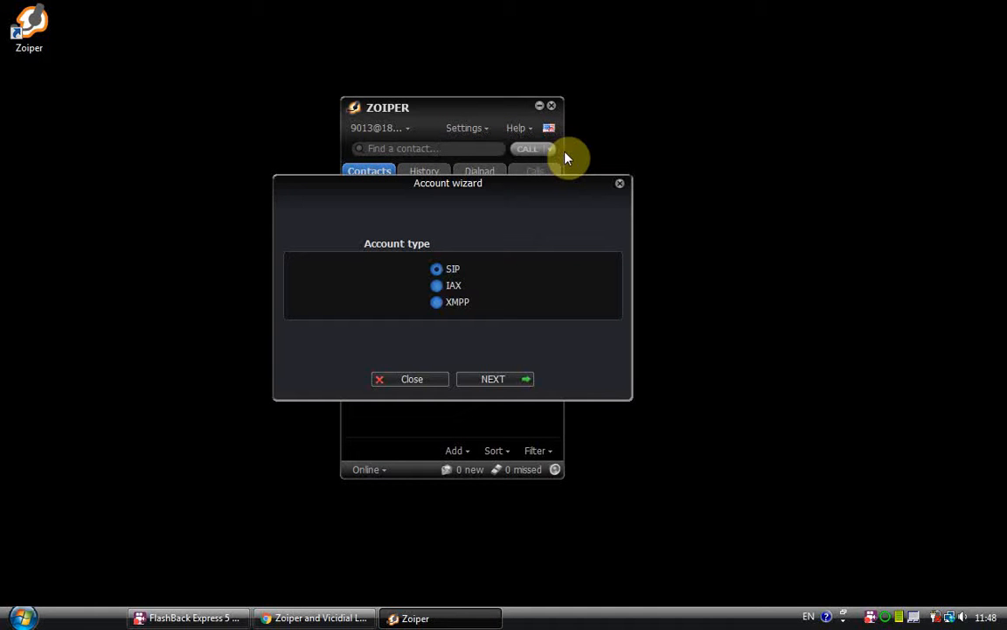
click(620, 188)
Step: Start creating a new Zoiper account, using the SIP account type specified in the login email
click(485, 130)
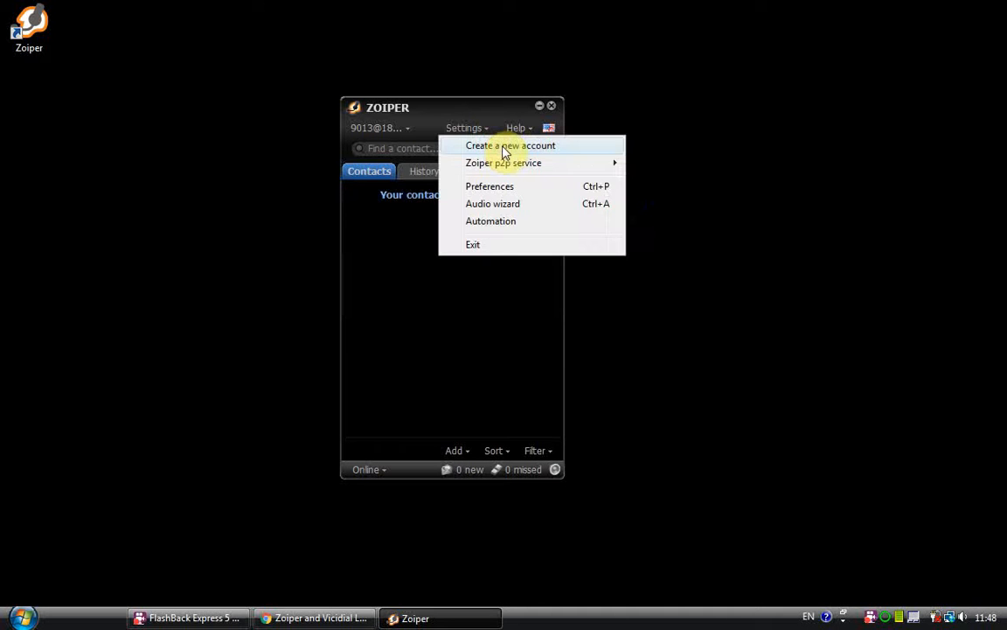
click(504, 150)
click(366, 618)
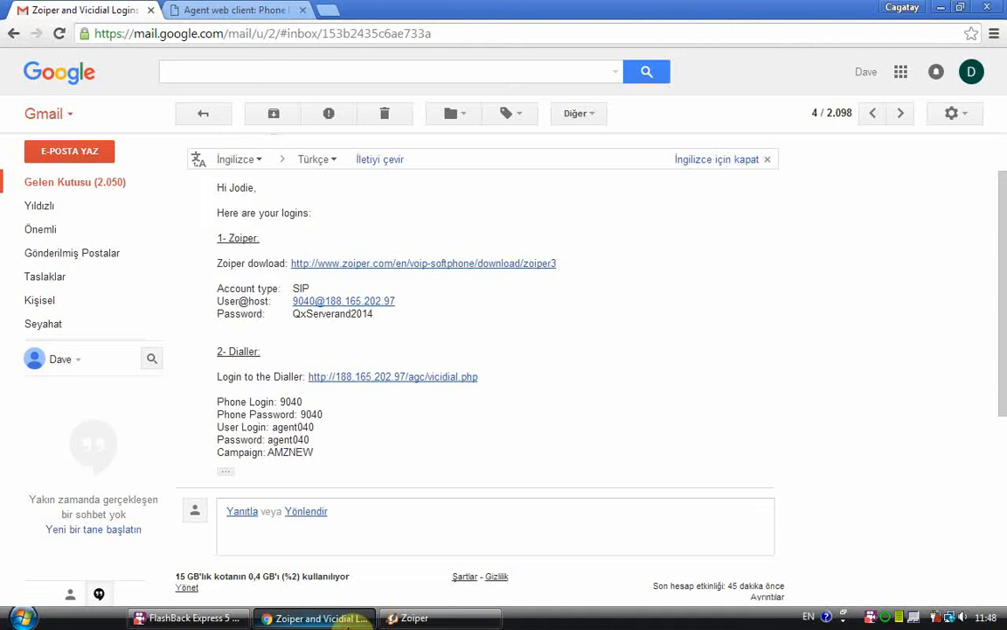
double_click(302, 287)
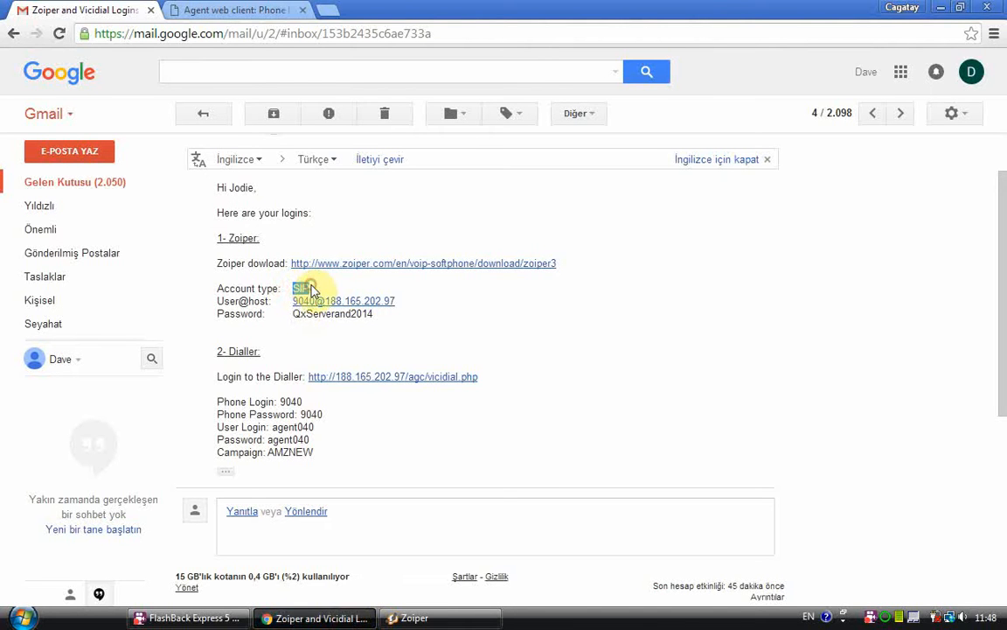
click(484, 332)
click(441, 617)
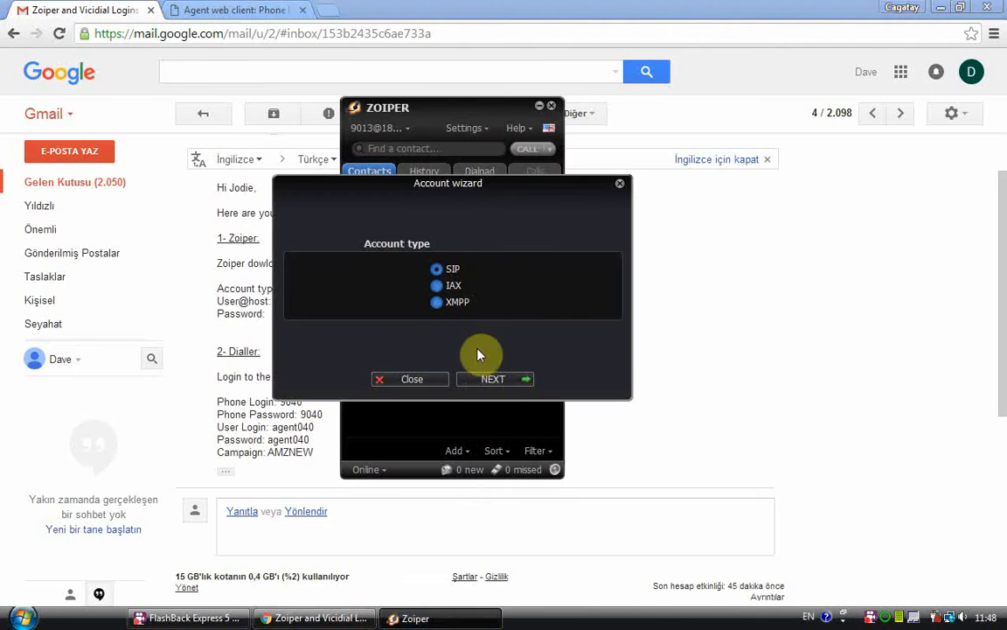
click(229, 306)
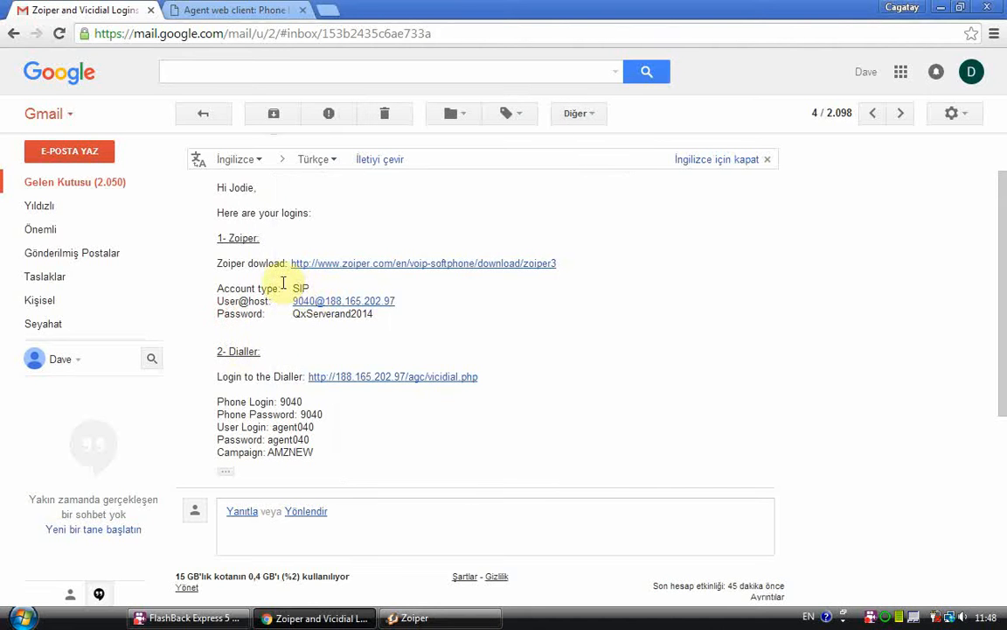
click(437, 617)
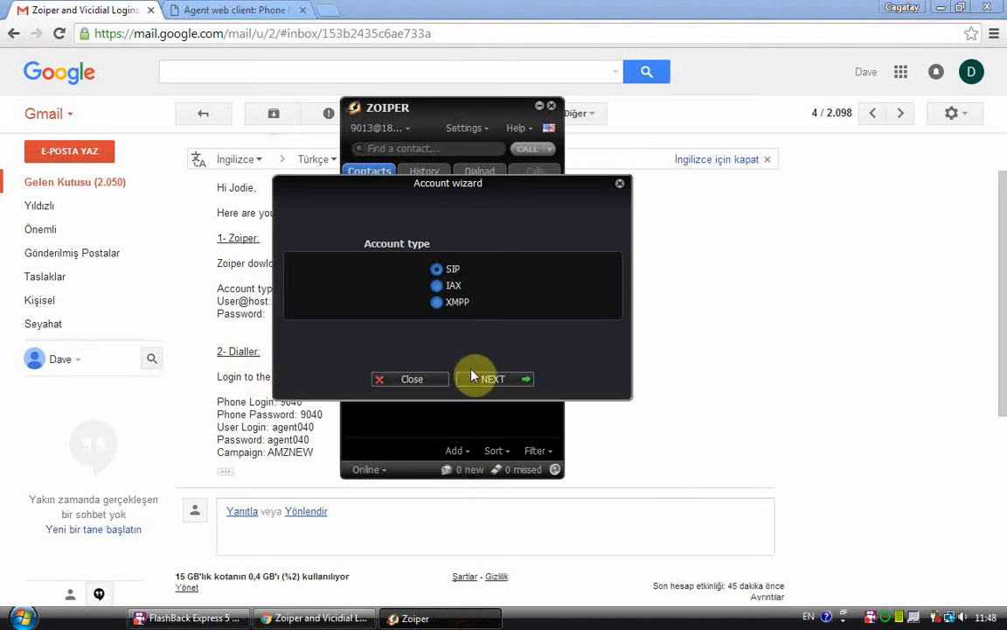
click(483, 379)
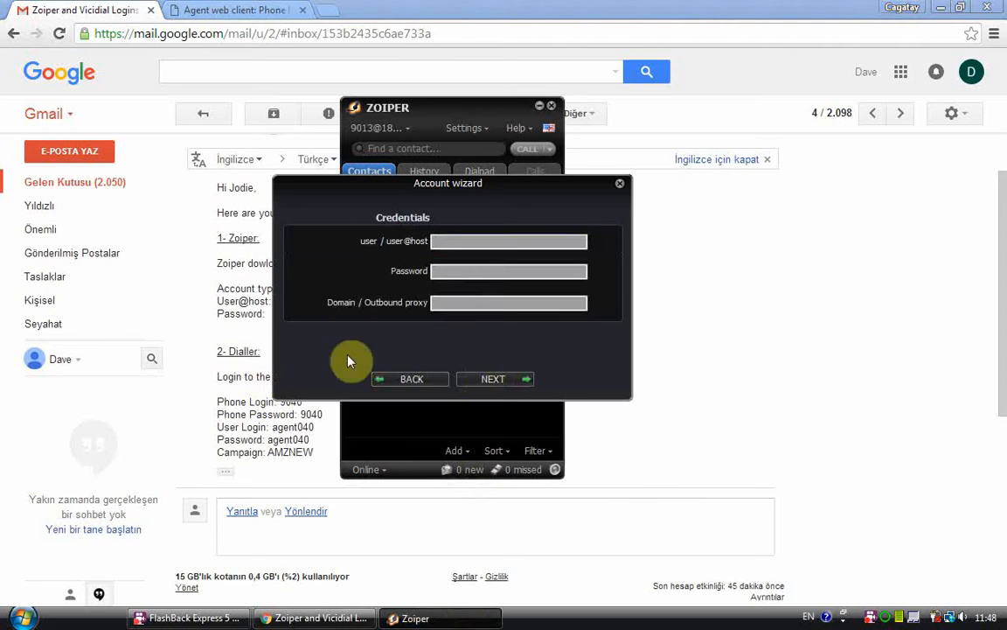
Step: Copy the Zoiper user@host value from the email into the account wizard's user / user@host field
click(224, 292)
drag(294, 301, 394, 300)
right_click(394, 301)
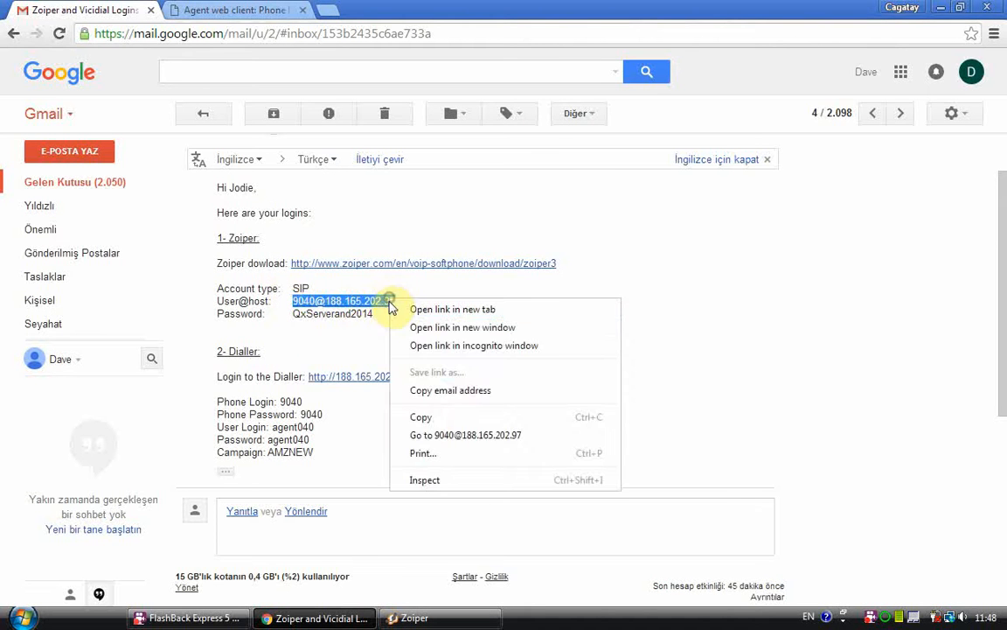
click(439, 418)
click(415, 617)
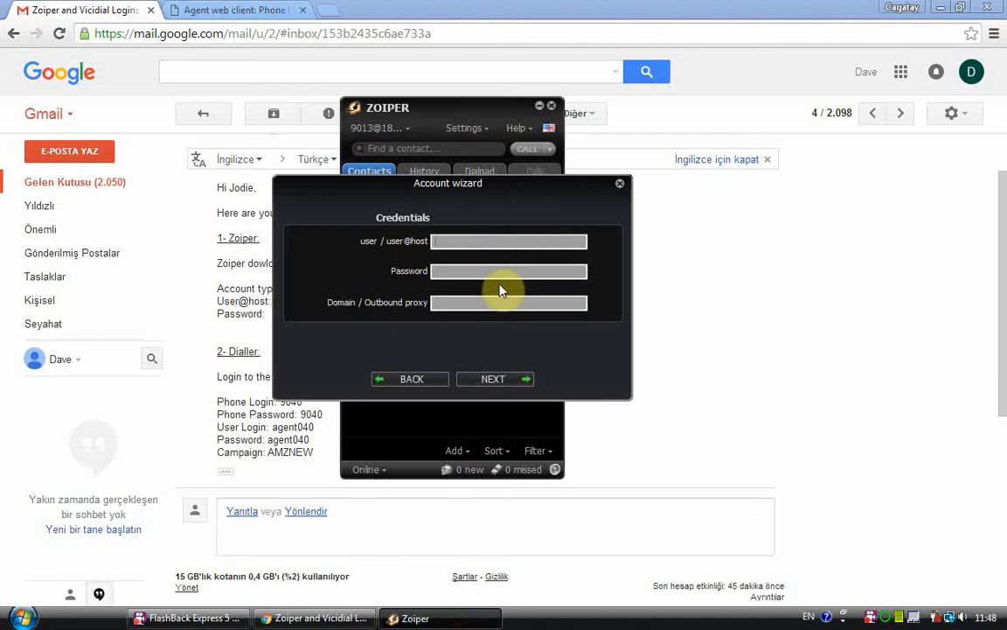
right_click(503, 245)
click(531, 307)
Step: Copy the Zoiper password from the email into the account wizard's Password field
click(249, 337)
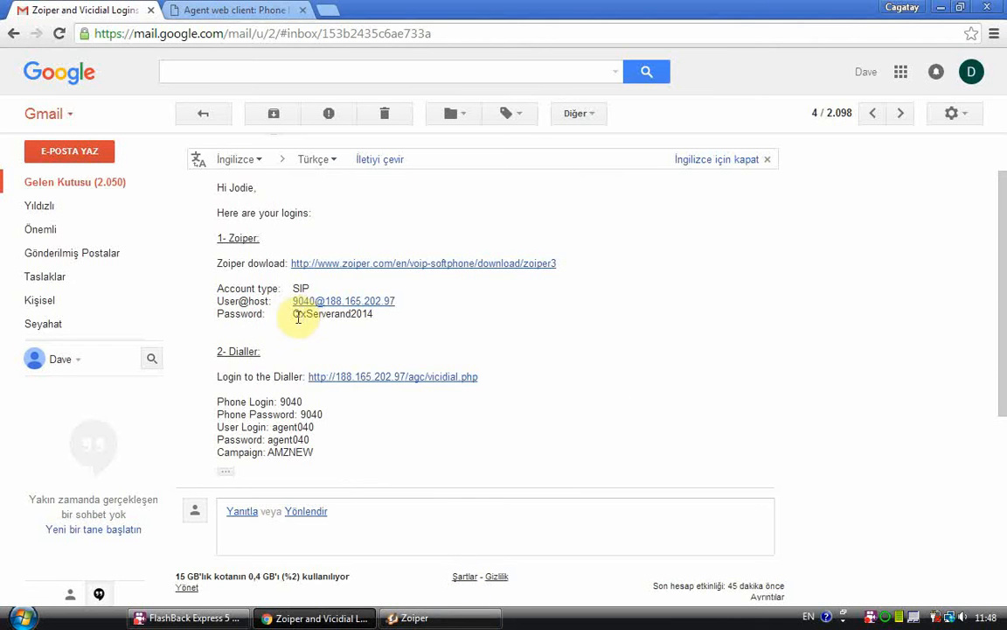
drag(294, 313, 371, 319)
right_click(374, 318)
click(418, 327)
click(389, 617)
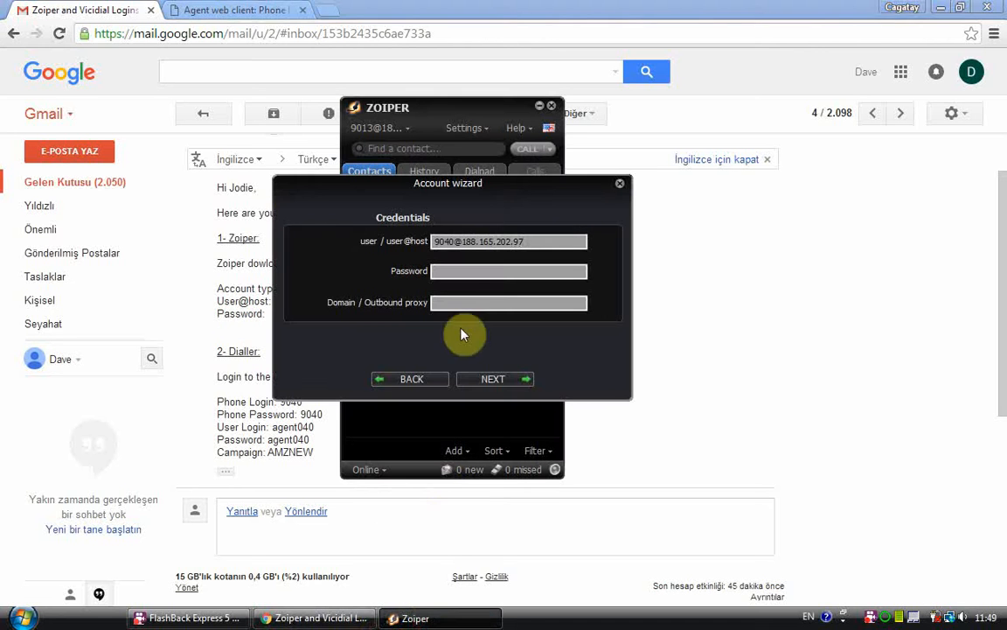
right_click(466, 272)
click(492, 342)
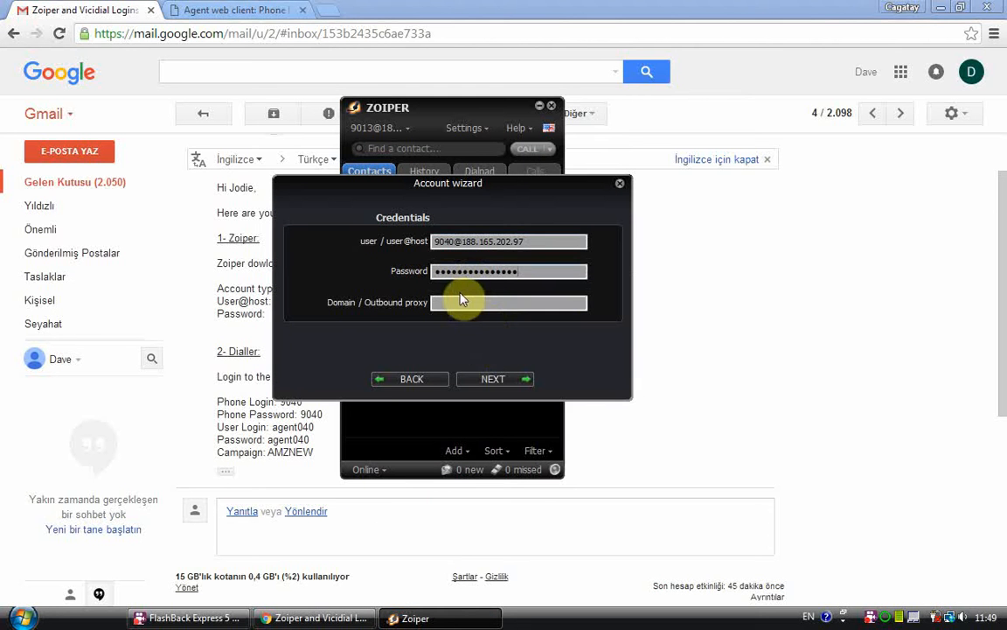
Step: Complete the account wizard with the proposed account name and auto-detection left on, and close the wizard
click(490, 382)
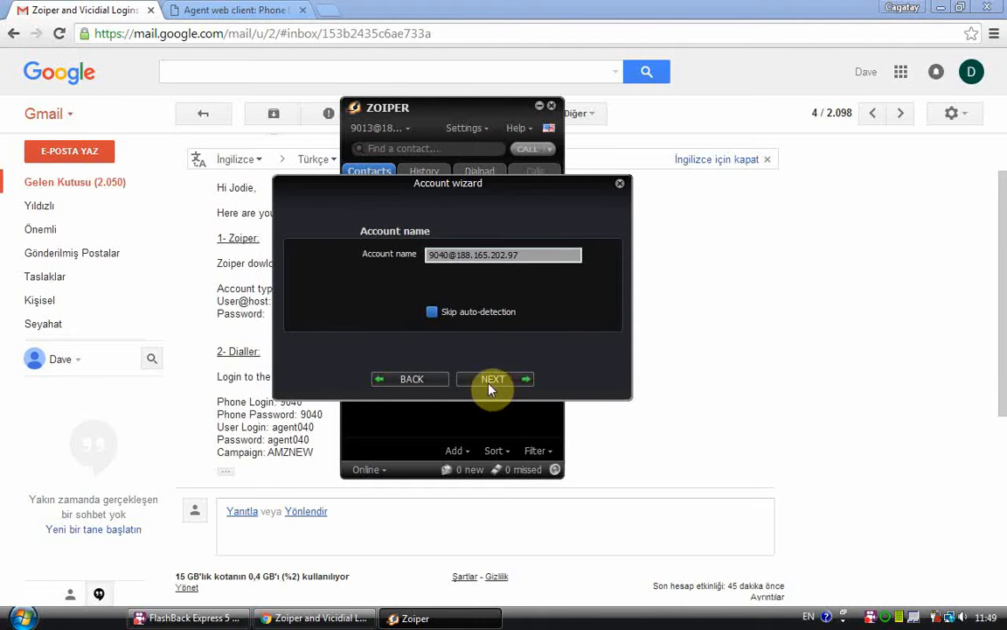
click(489, 381)
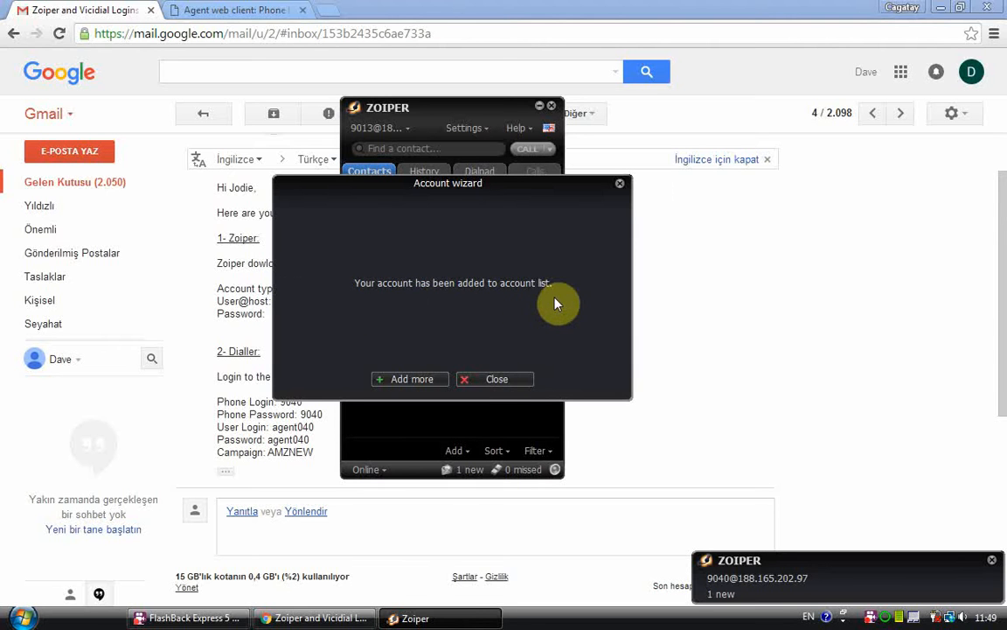
click(501, 388)
click(500, 383)
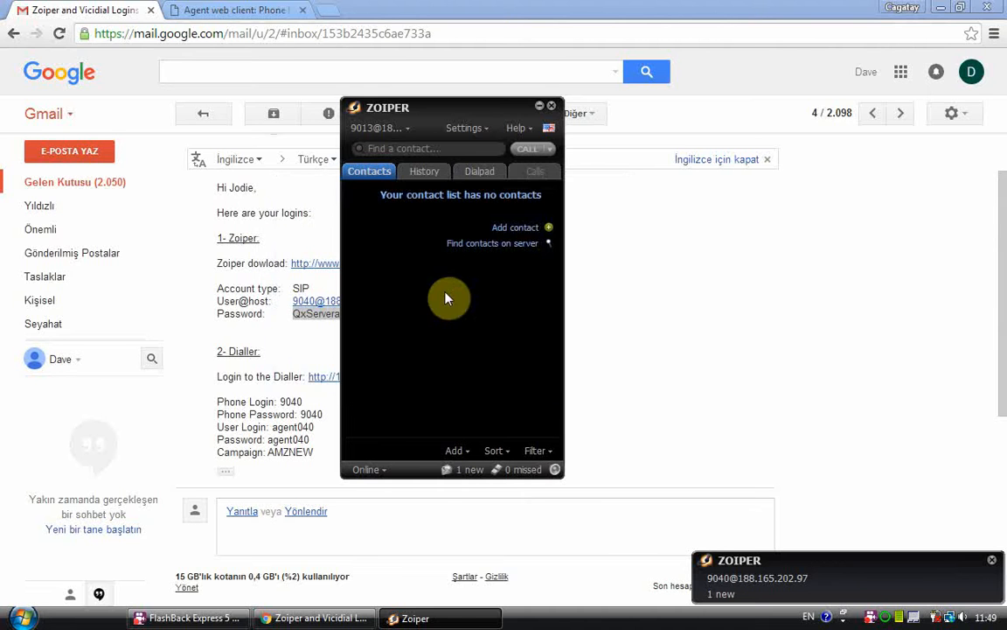
Step: Check the VICIdial login page, return to the dialler details in the email, and place the Zoiper window beside them
click(262, 10)
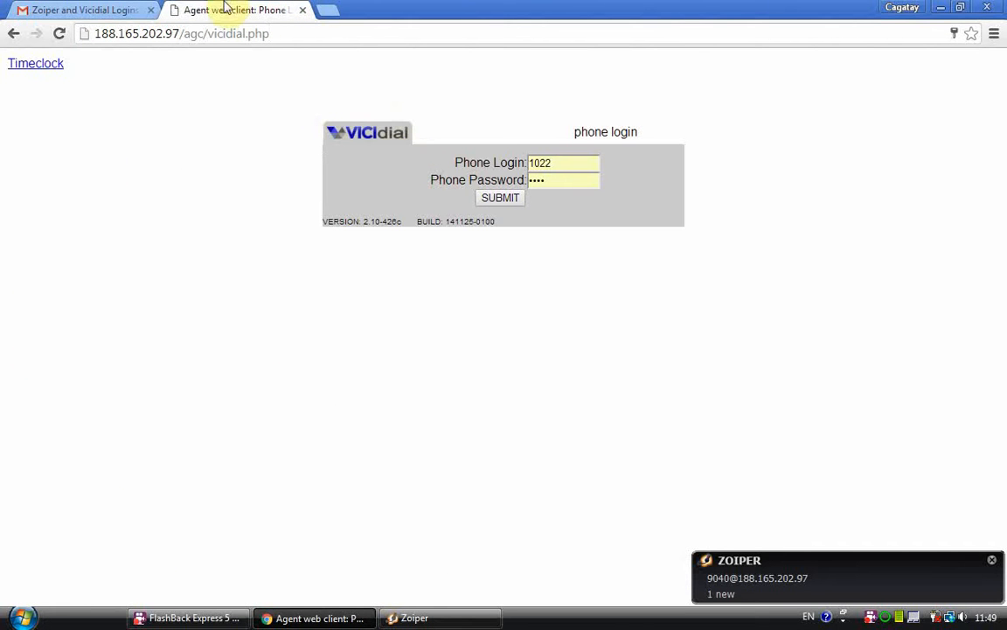
click(110, 9)
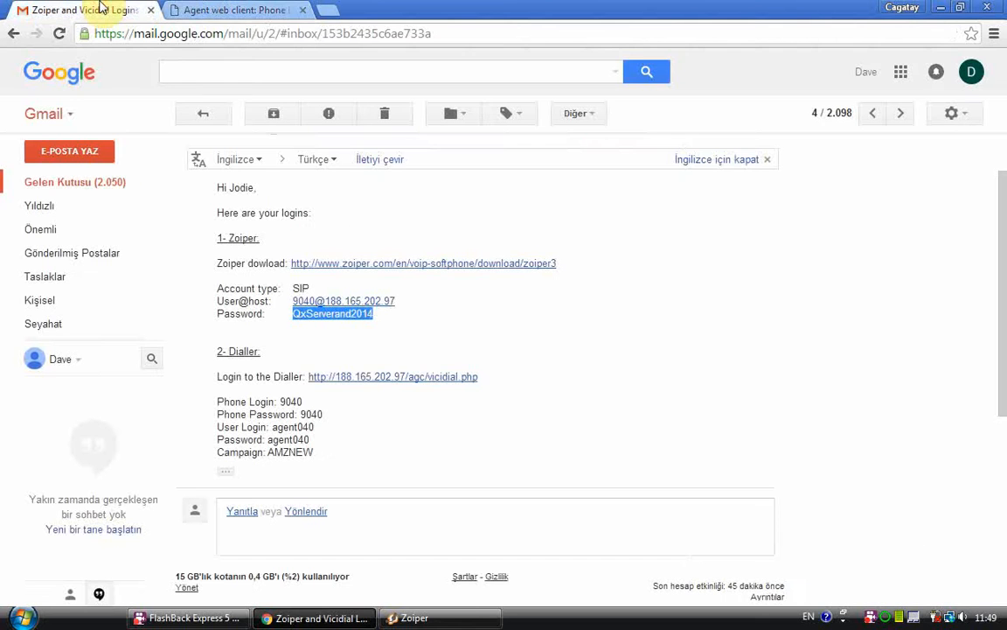
click(234, 389)
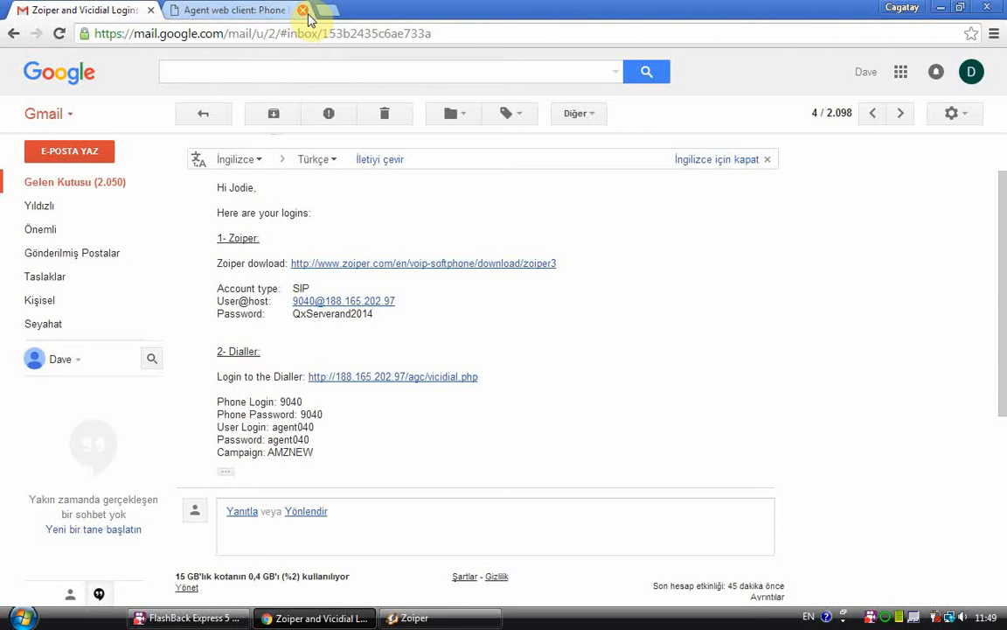
click(411, 617)
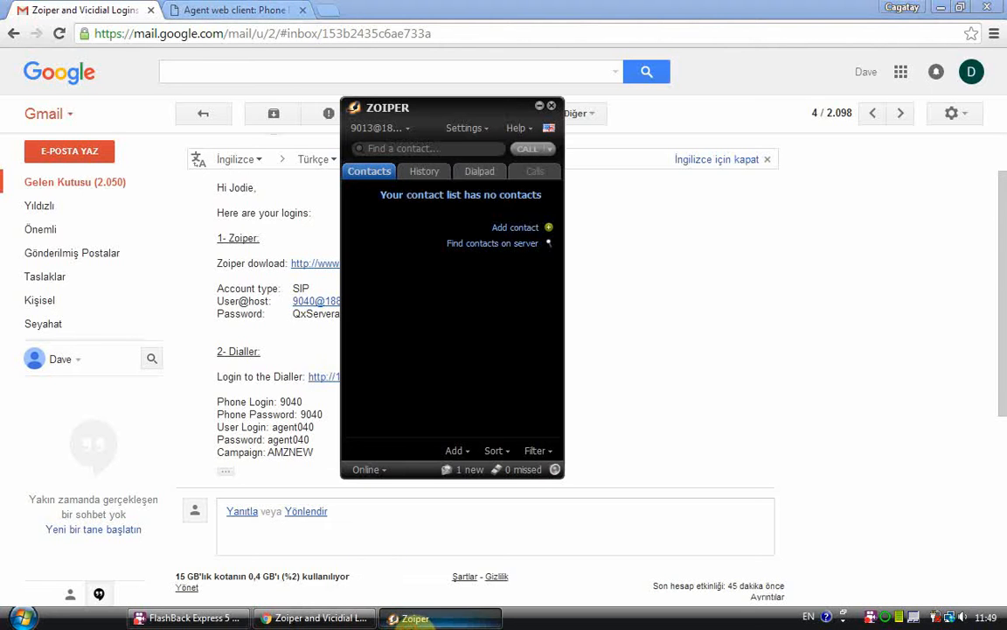
drag(479, 113, 754, 221)
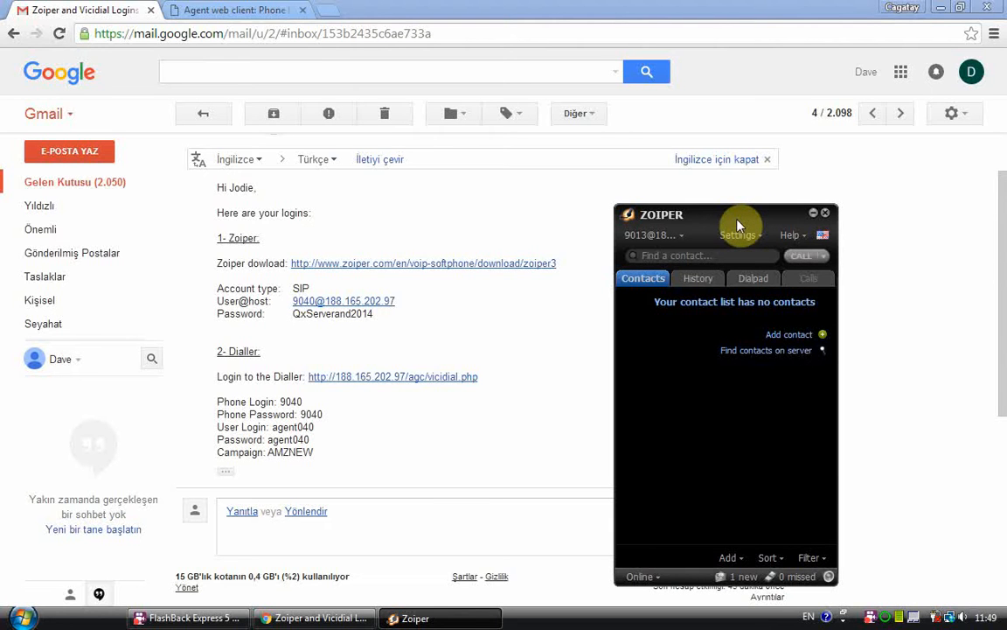
Step: Open the dialler login link from the email and close the older duplicate VICIdial login page
click(456, 377)
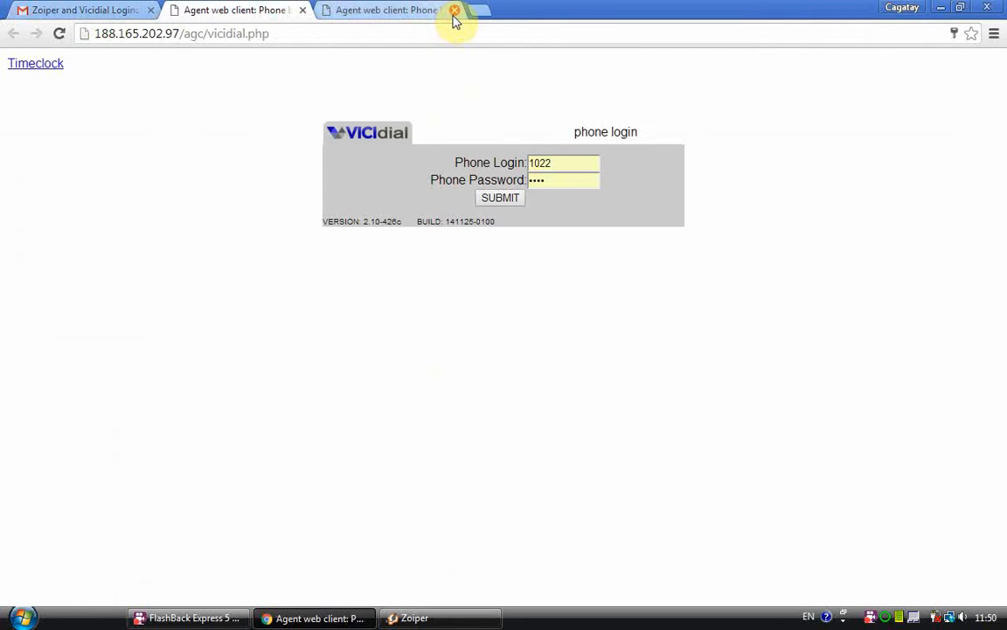
click(455, 10)
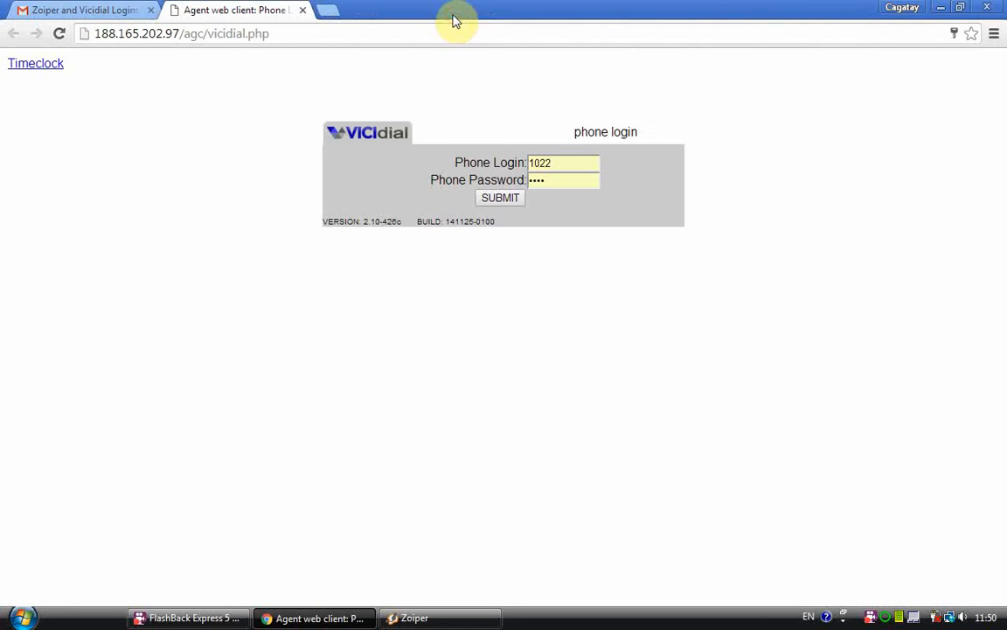
Step: Copy the phone login from the dialler details in the email into the VICIdial Phone Login field
click(91, 8)
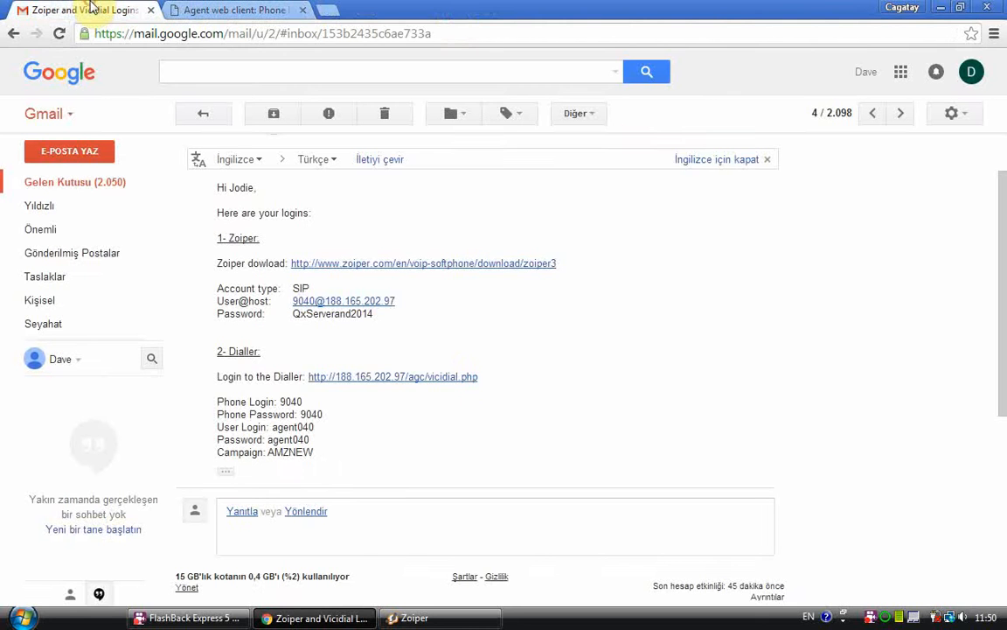
double_click(289, 401)
key(ctrl+c)
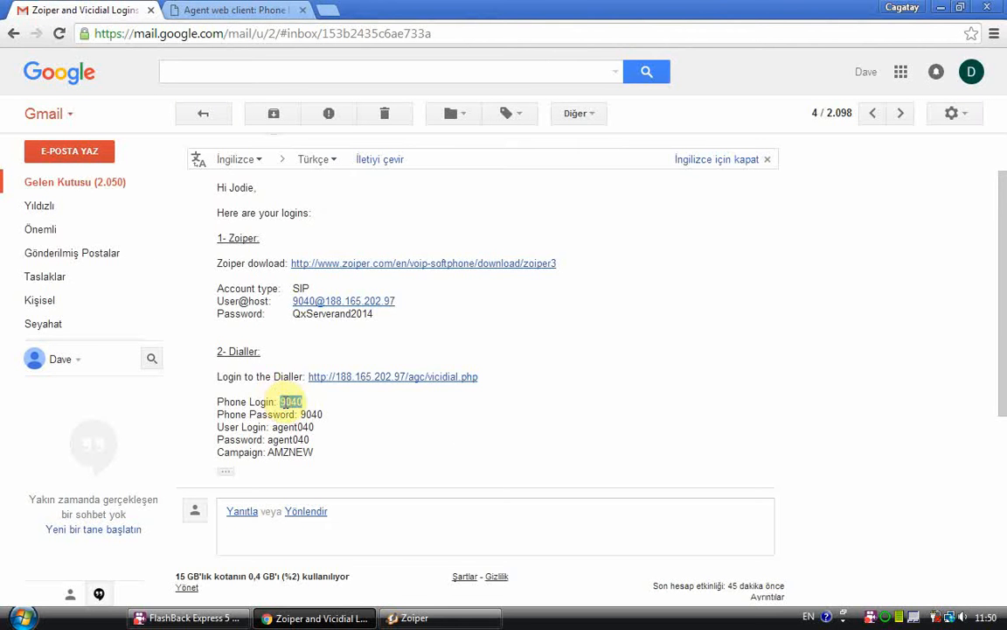
click(249, 10)
double_click(574, 166)
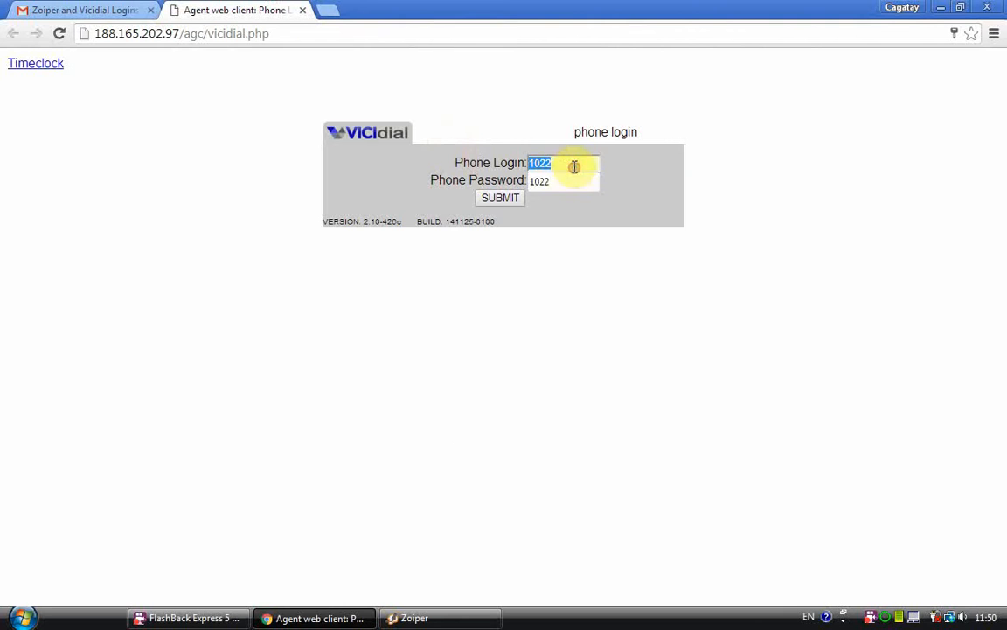
key(ctrl+v)
Step: Copy the phone password from the email into the Phone Password field and submit the phone login
click(122, 10)
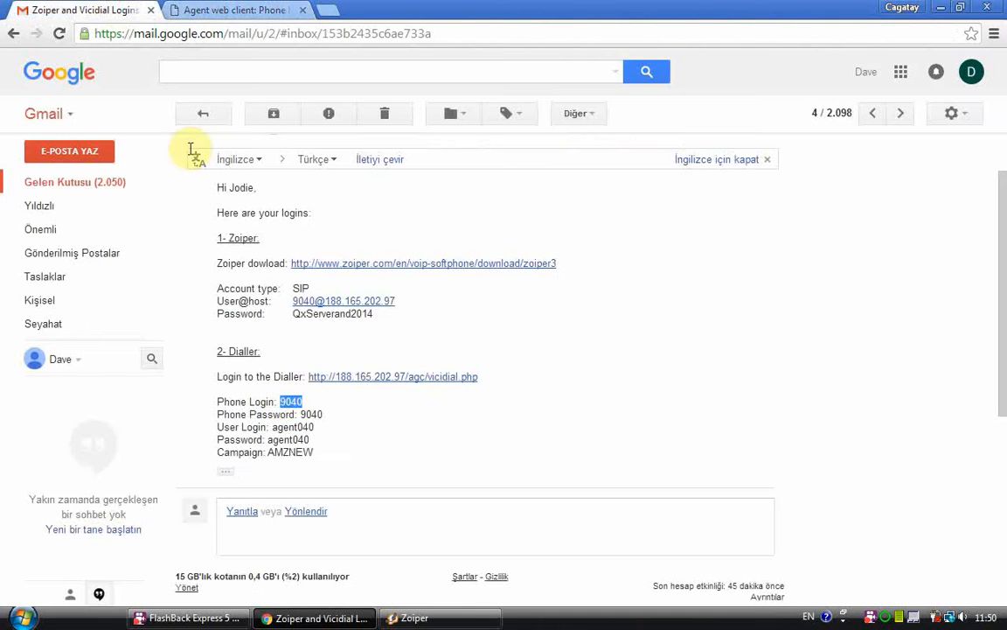
double_click(310, 414)
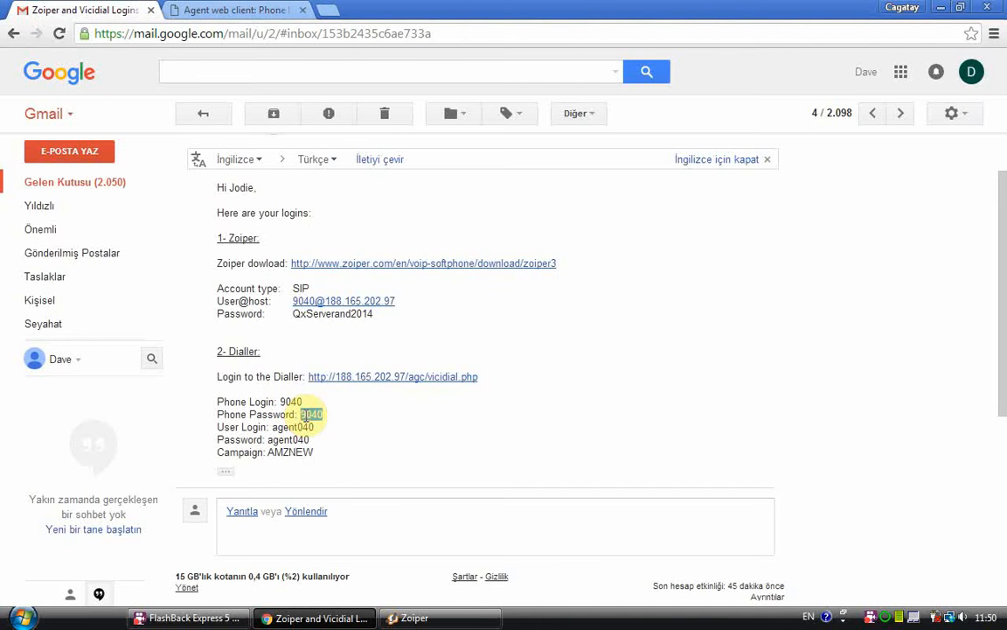
click(236, 9)
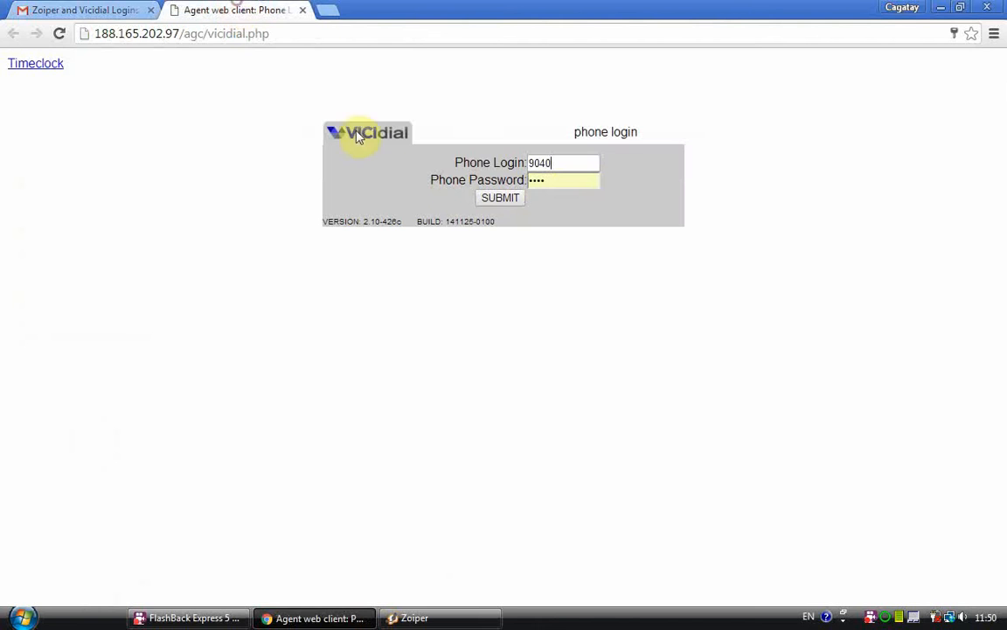
click(544, 186)
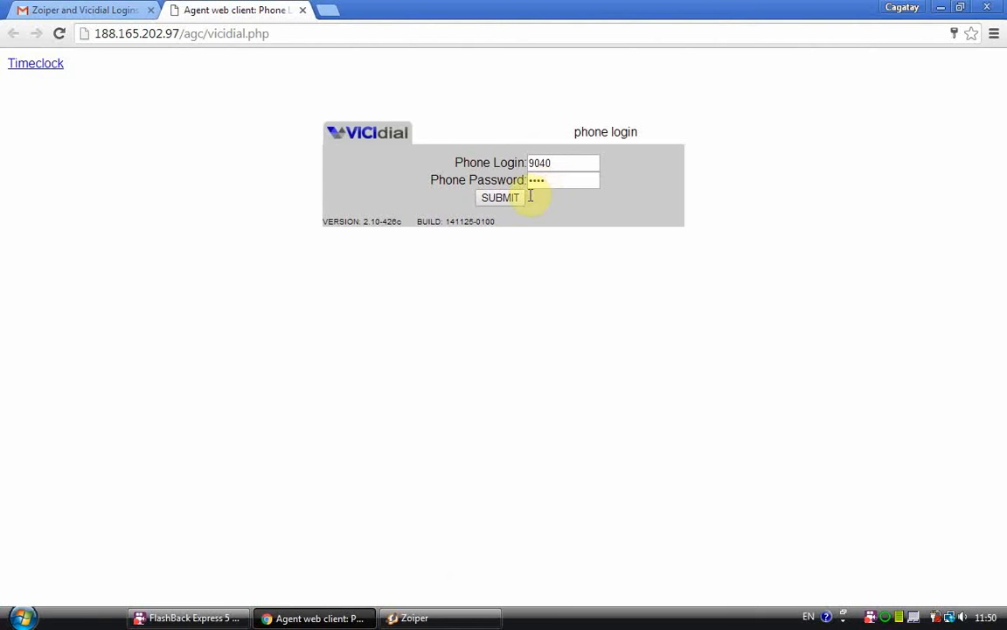
click(514, 199)
Step: Copy the agent's user login from the email into the User Login field of the campaign login form
click(158, 7)
double_click(287, 427)
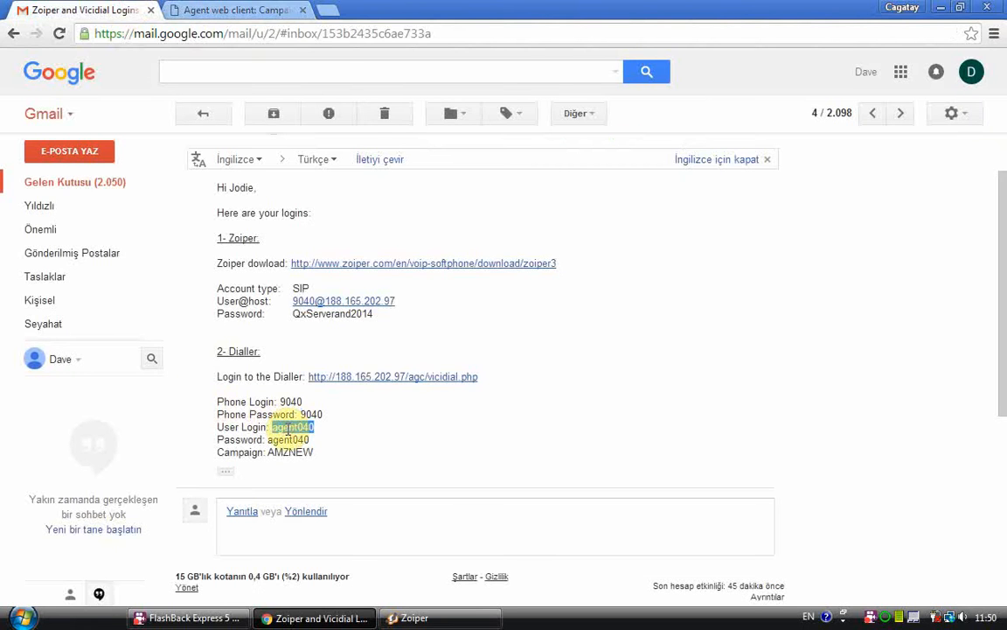
click(263, 10)
double_click(540, 164)
text(agent040)
Step: Copy the agent's password from the email into the User Password field of the campaign login form
click(69, 10)
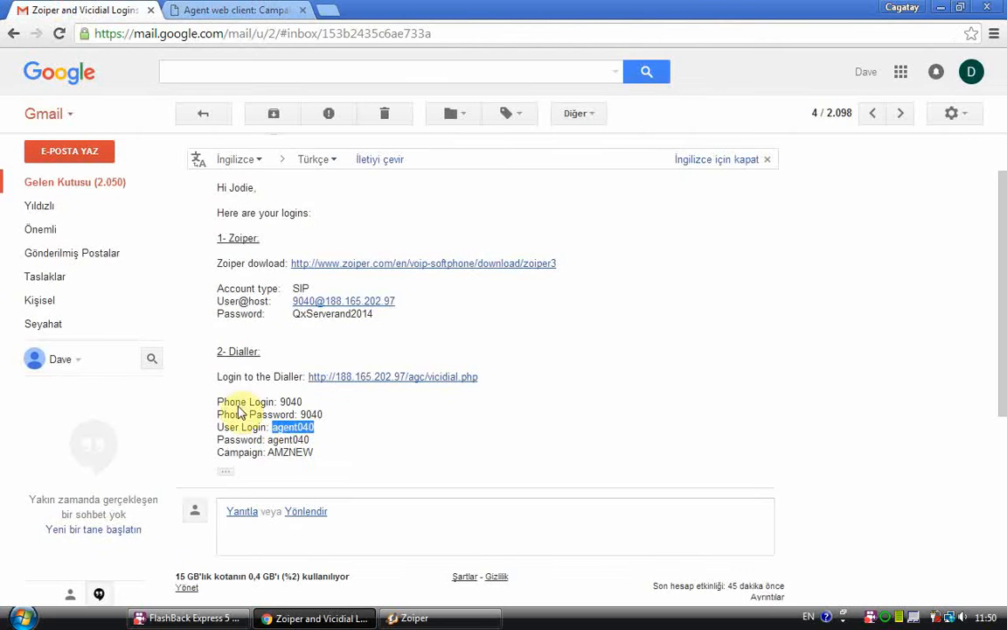
double_click(289, 439)
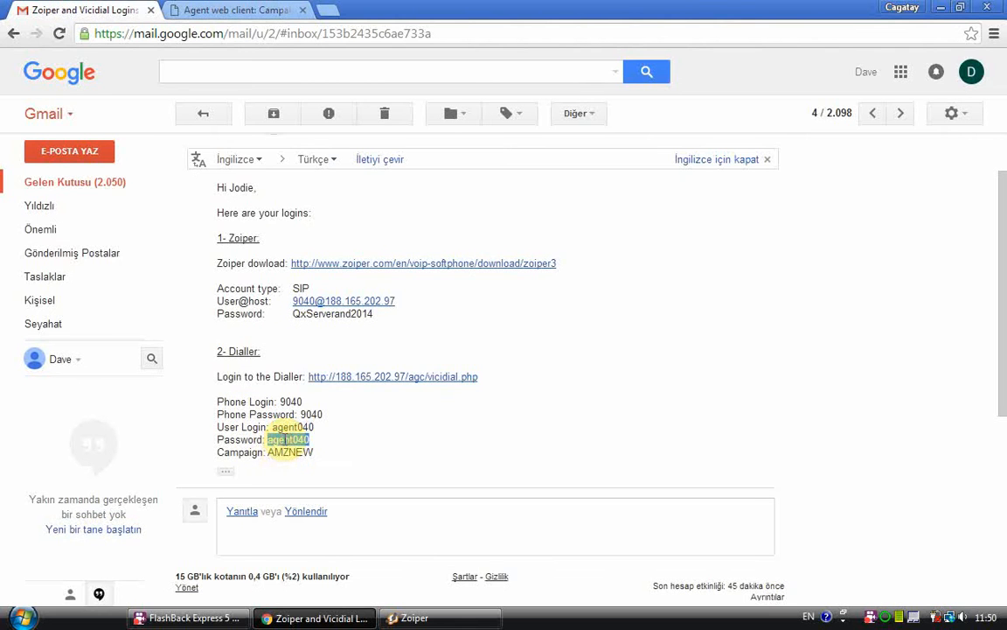
click(215, 10)
double_click(521, 181)
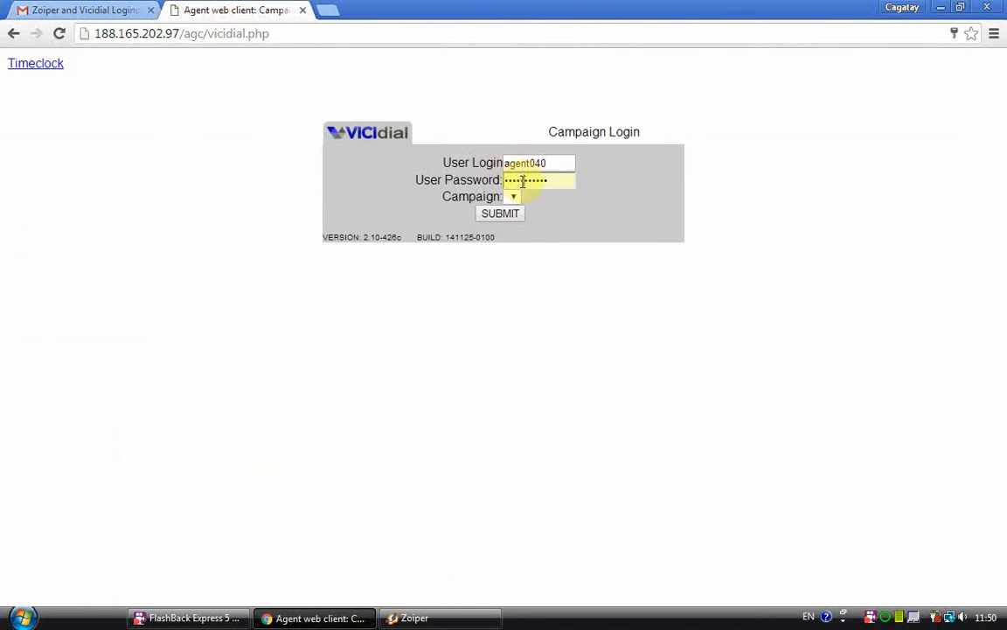
key(ctrl+v)
Step: Look up the campaign name in the email, select the campaign AMZNEW - All in one, and submit the campaign login
click(101, 10)
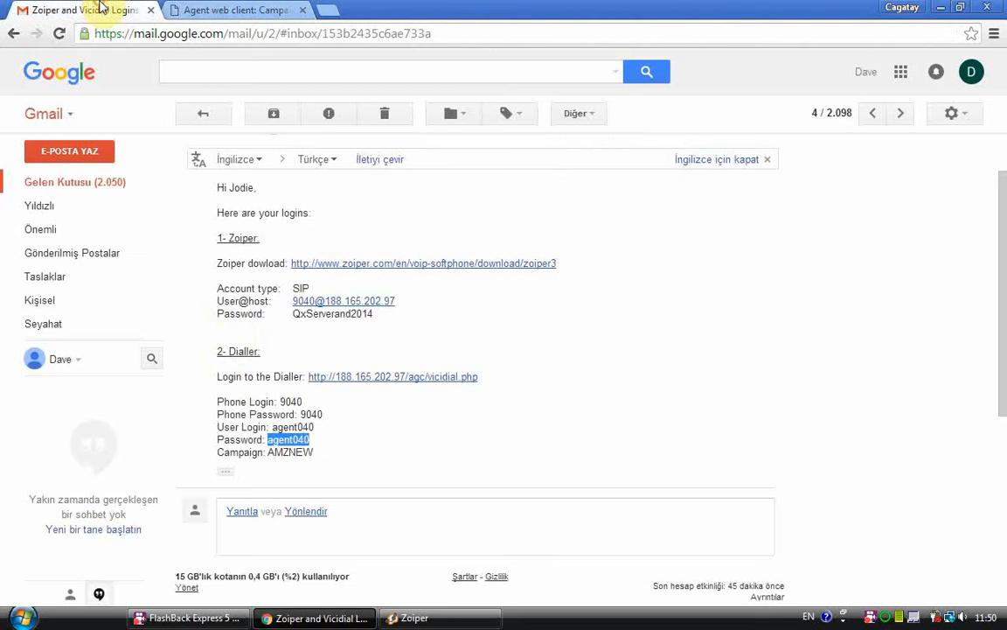
click(276, 461)
drag(267, 453, 326, 457)
key(ctrl+c)
click(238, 10)
click(514, 198)
click(514, 198)
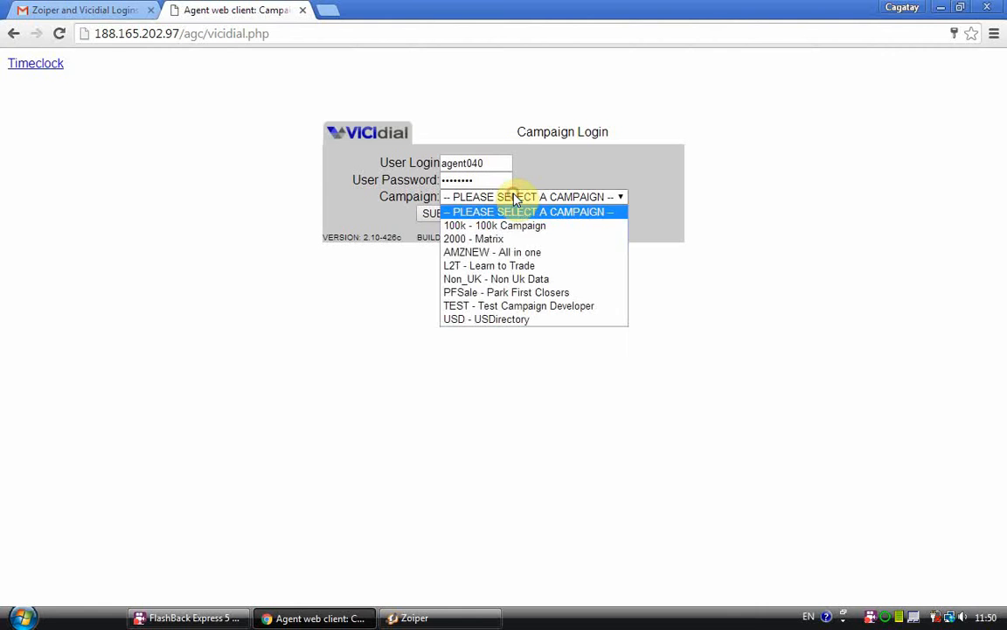
click(512, 251)
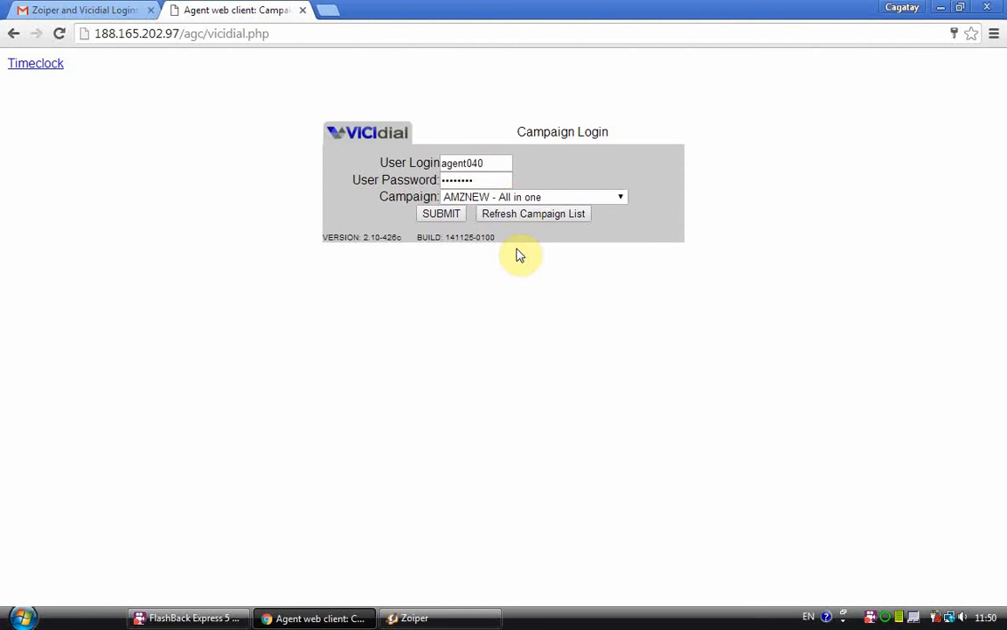
click(454, 219)
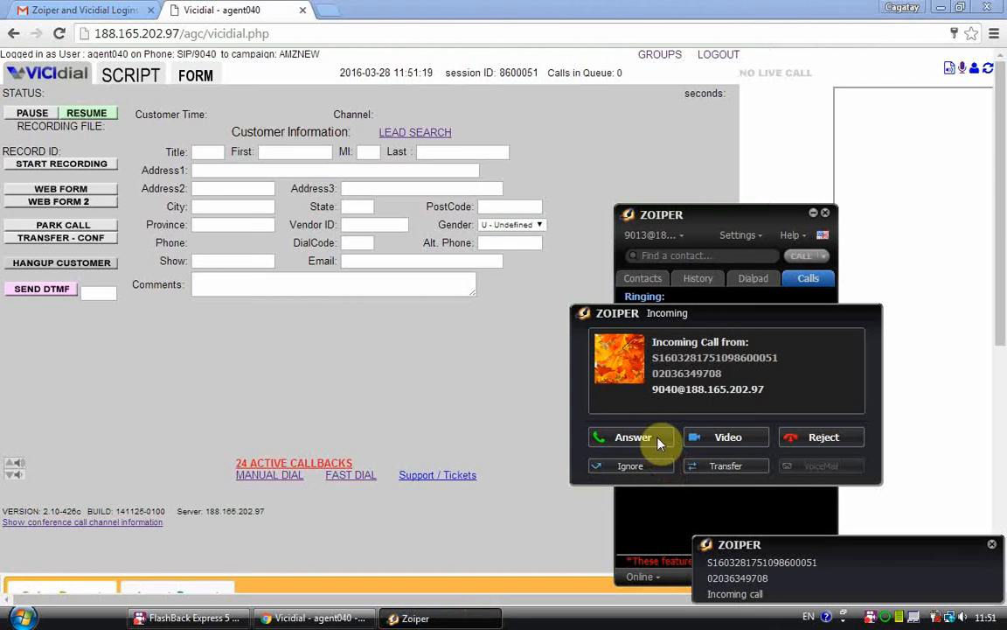
Step: Answer the incoming VICIdial call in Zoiper and hide the Zoiper window
click(657, 442)
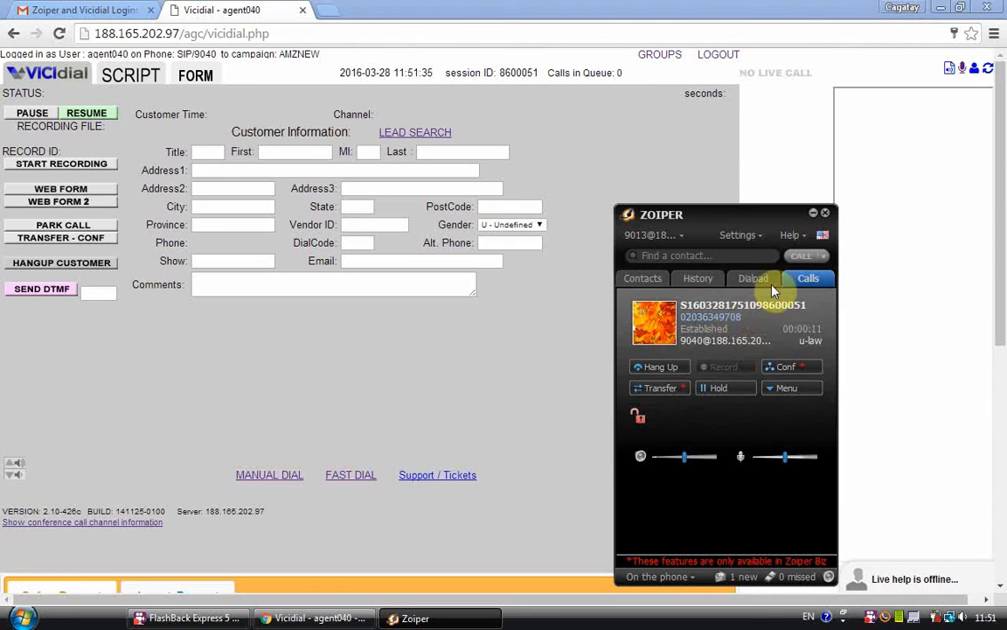
click(820, 215)
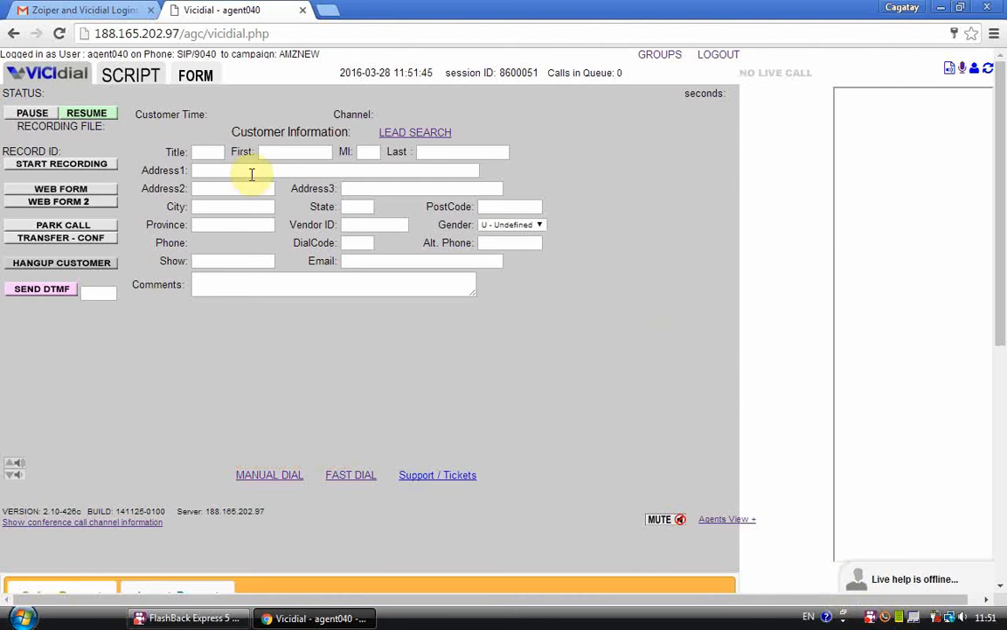
Step: Resume dialling in the VICIdial agent screen and pause it again
click(84, 120)
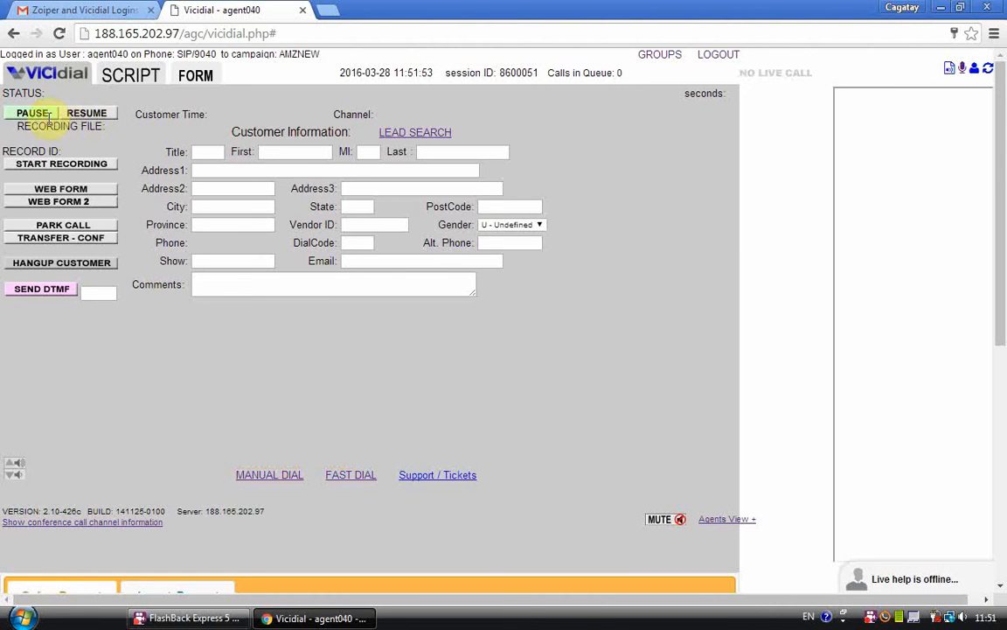
click(46, 118)
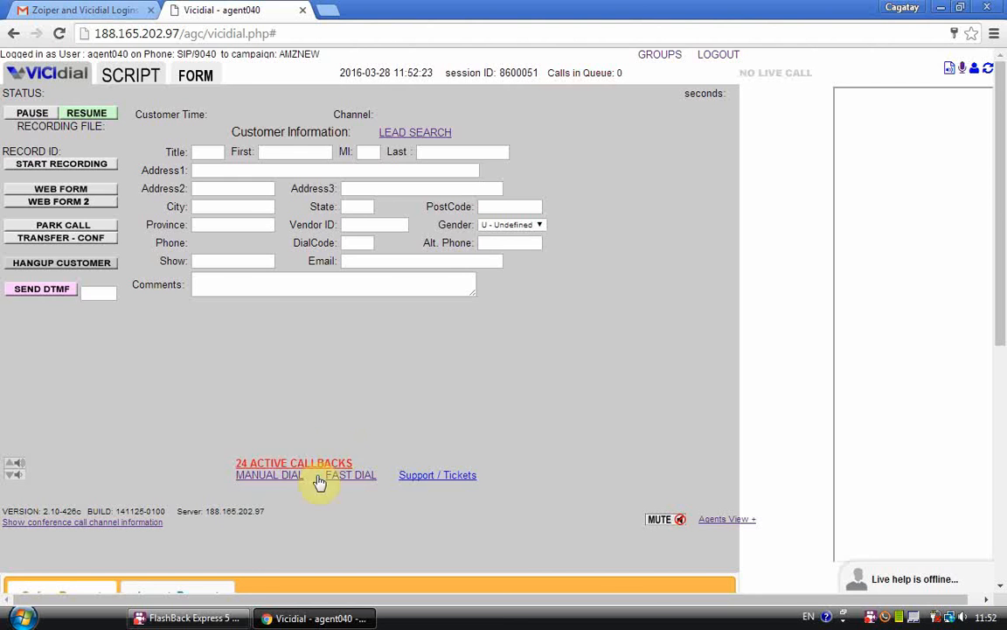
right_click(875, 620)
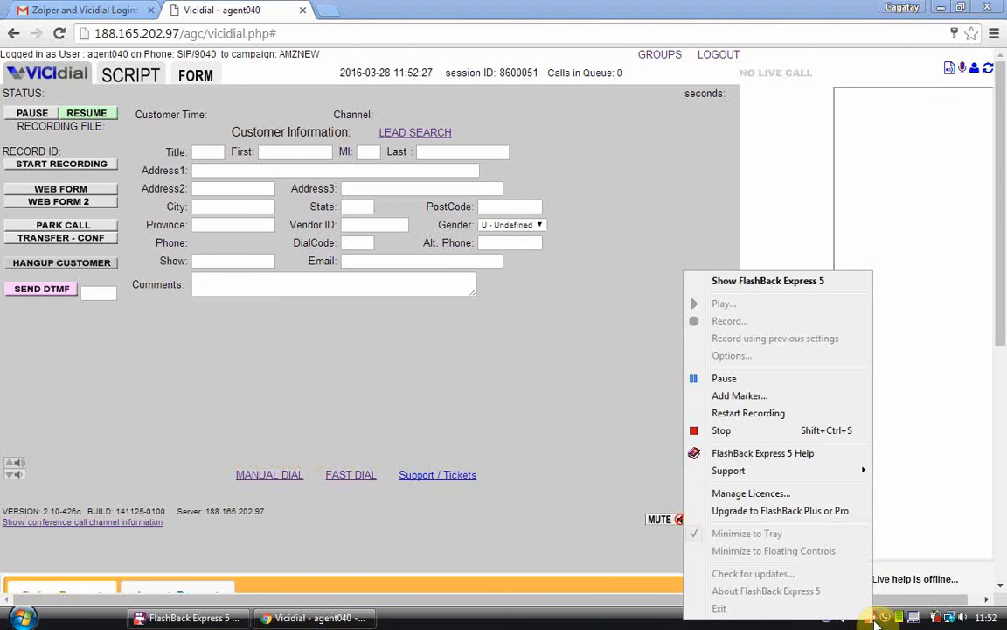